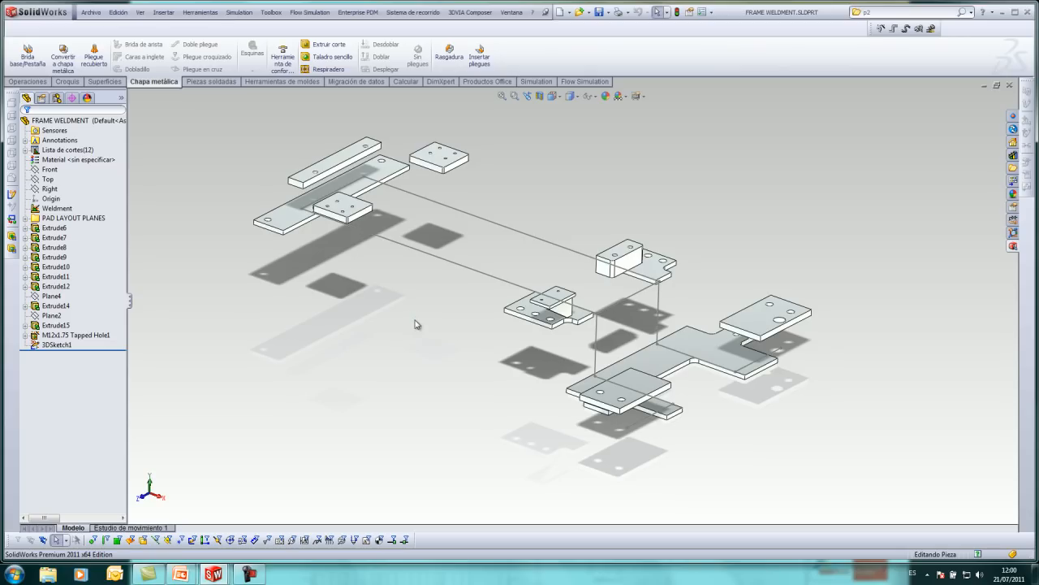
- Start a weldment structural member with the iso standard, Tube (rectangular) type and 120 x 80 x 3.2 size
left_click(213, 82)
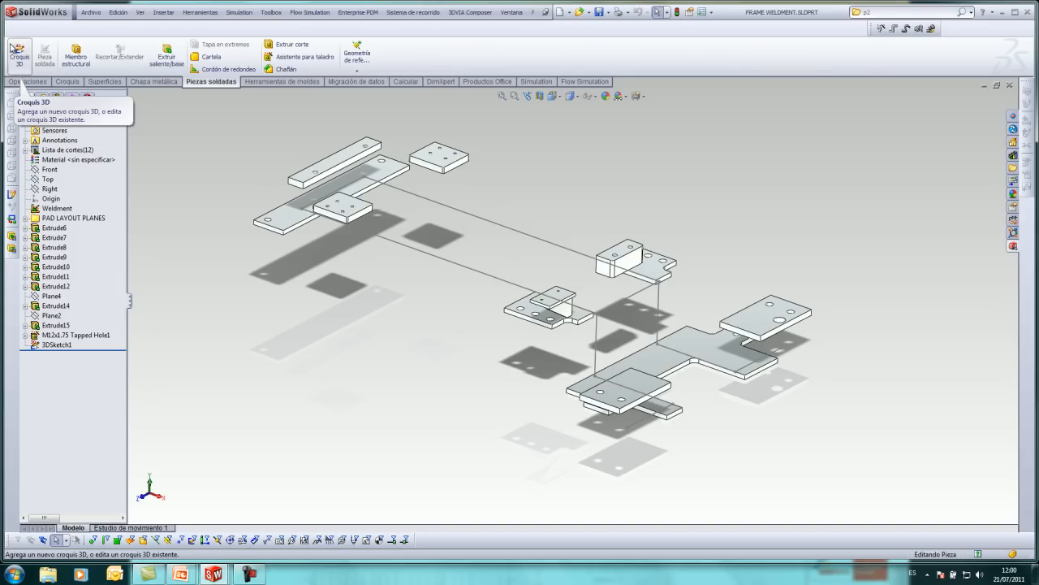
left_click(87, 63)
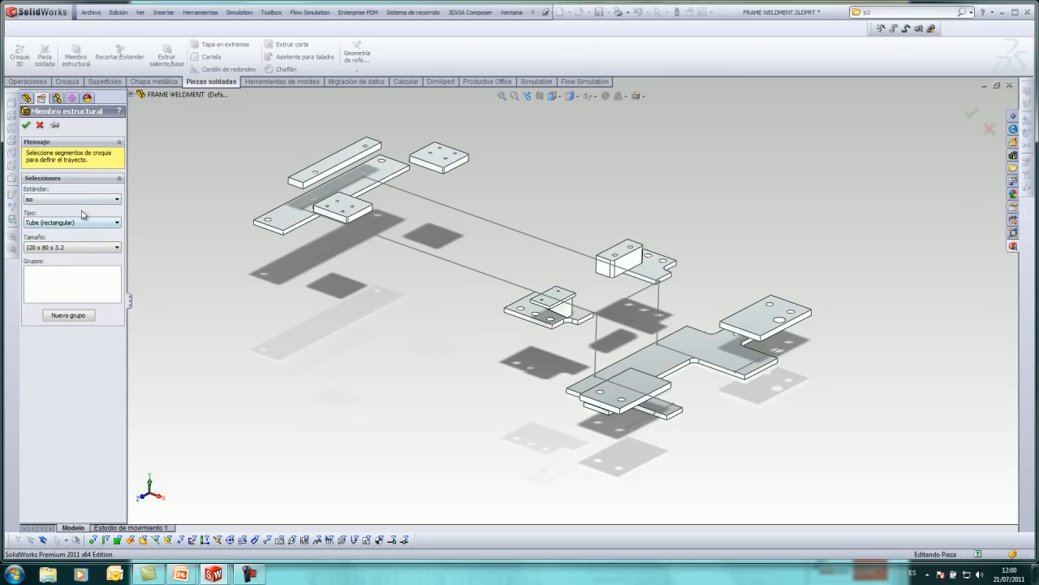
left_click(81, 200)
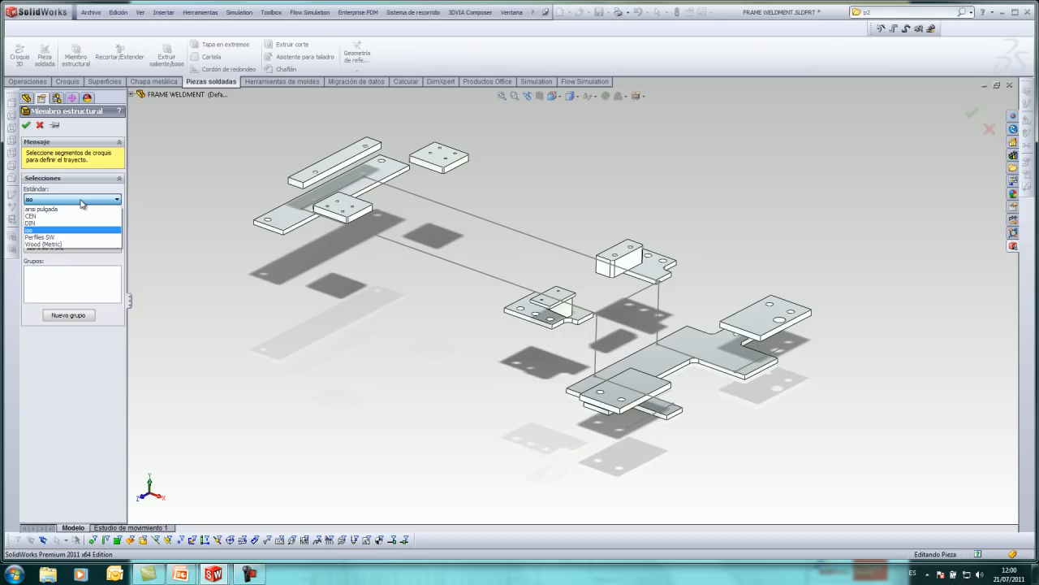
left_click(81, 199)
left_click(80, 222)
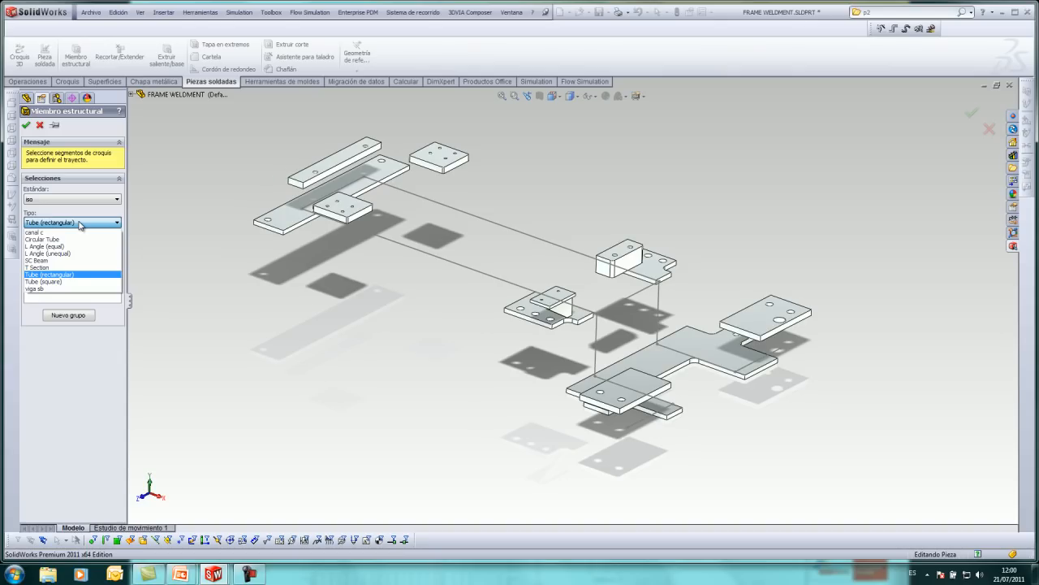
left_click(80, 223)
left_click(73, 248)
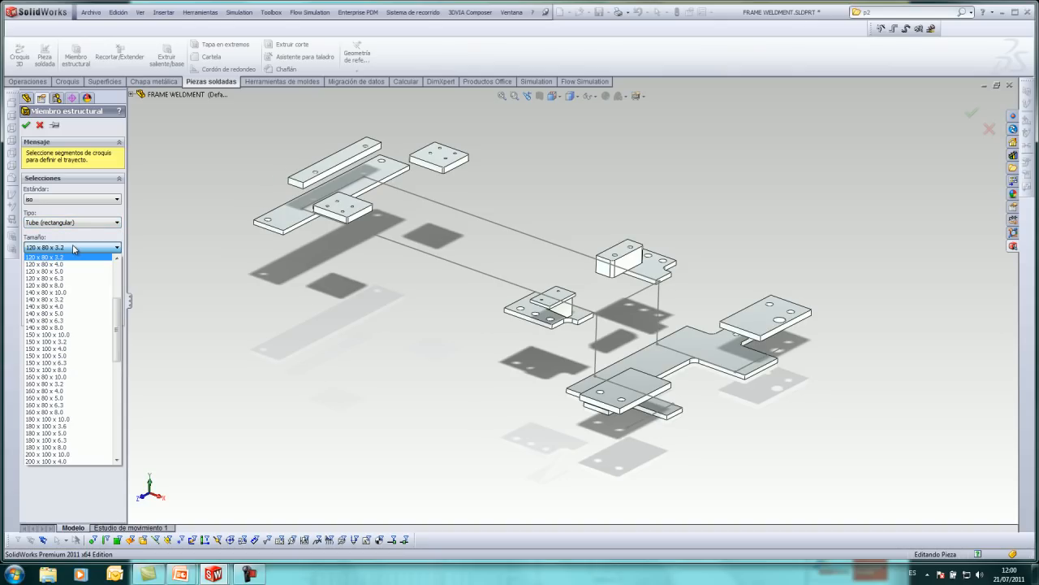
left_click(74, 248)
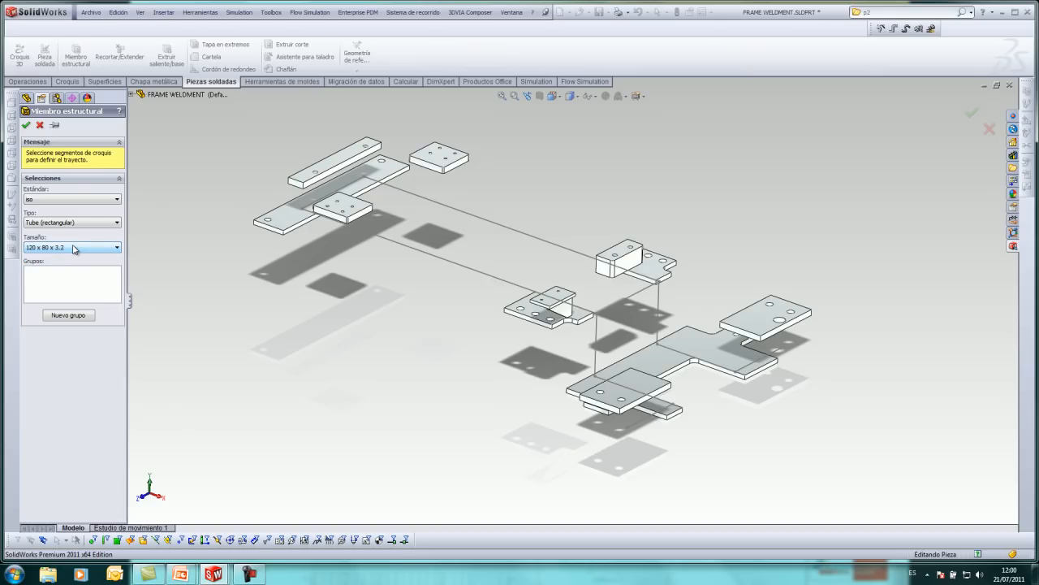
- Examine the profile standards, types and sizes available for the structural member again
left_click(75, 222)
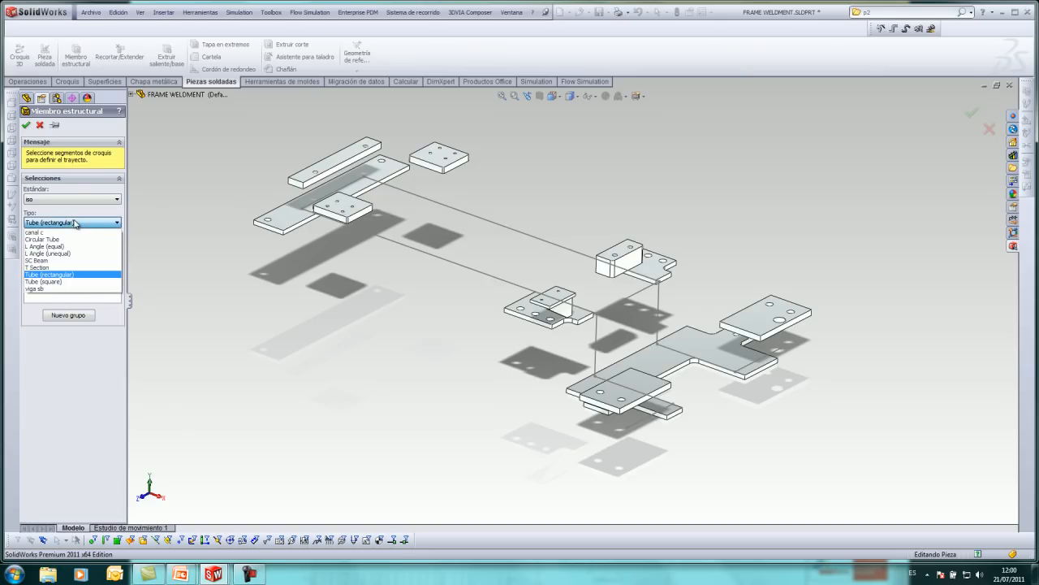
left_click(75, 223)
left_click(69, 200)
left_click(69, 200)
left_click(72, 223)
left_click(71, 223)
left_click(73, 247)
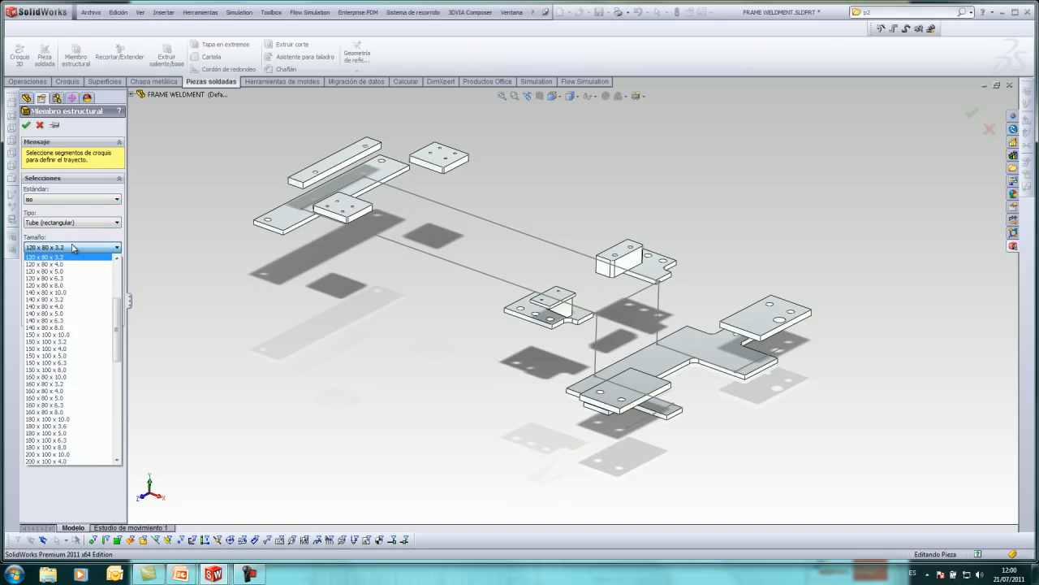
left_click(73, 247)
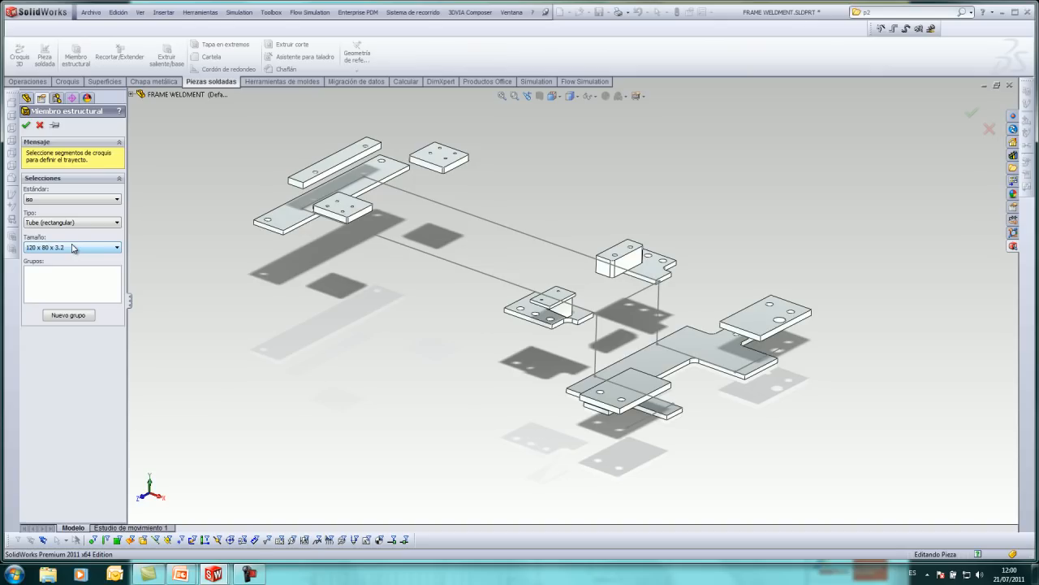
- Add the near side of the 3D sketch to the group: long rail, vertical drop, lower segment and short end segment
left_click(421, 251)
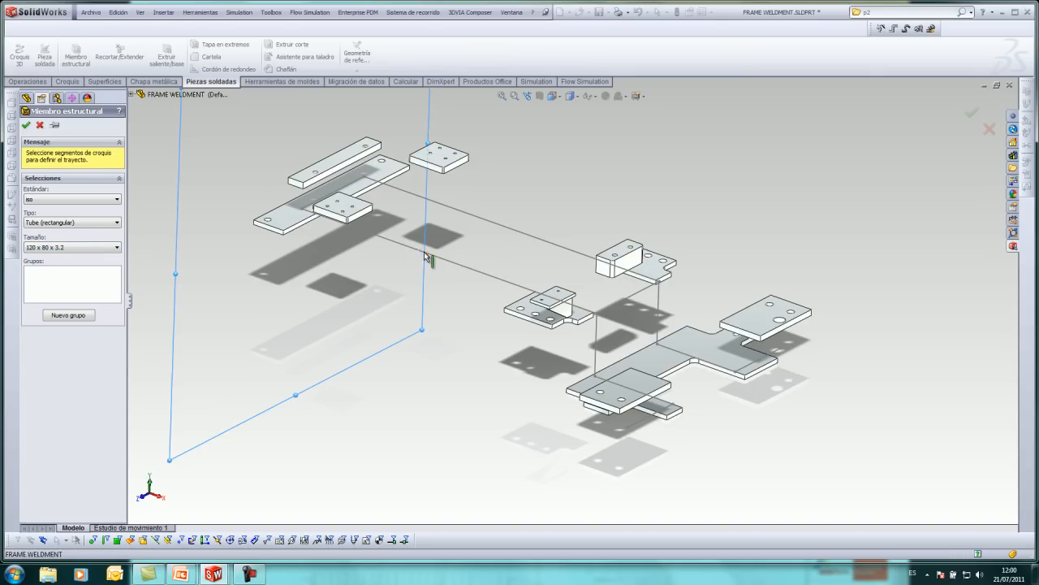
left_click(598, 341)
left_click(654, 419)
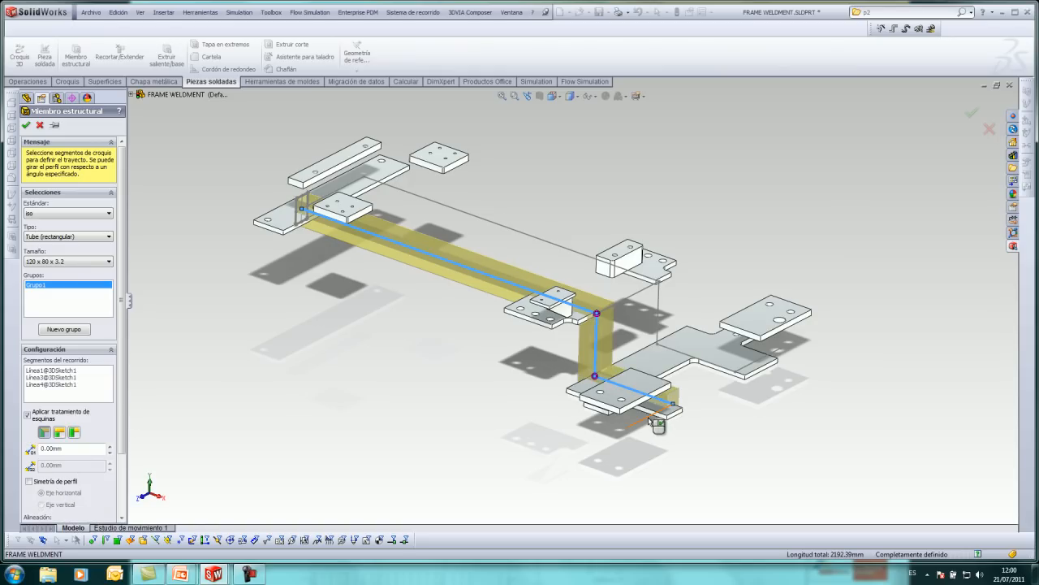
left_click(650, 418)
- Extend the same group with the rear cross segment and the far side's rail, vertical drop, lower segment and short end segment
left_click(359, 189)
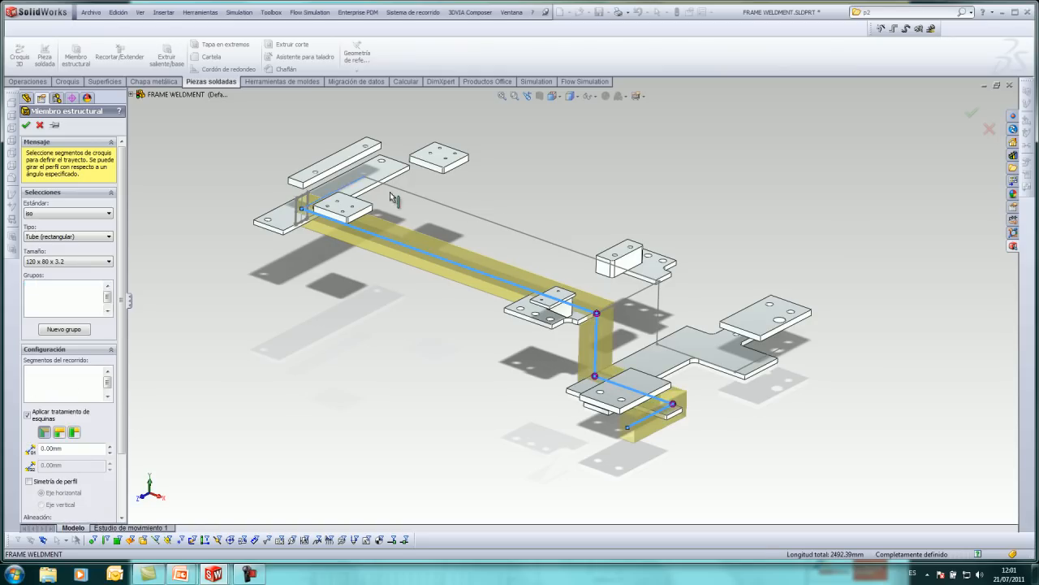
left_click(420, 198)
left_click(658, 317)
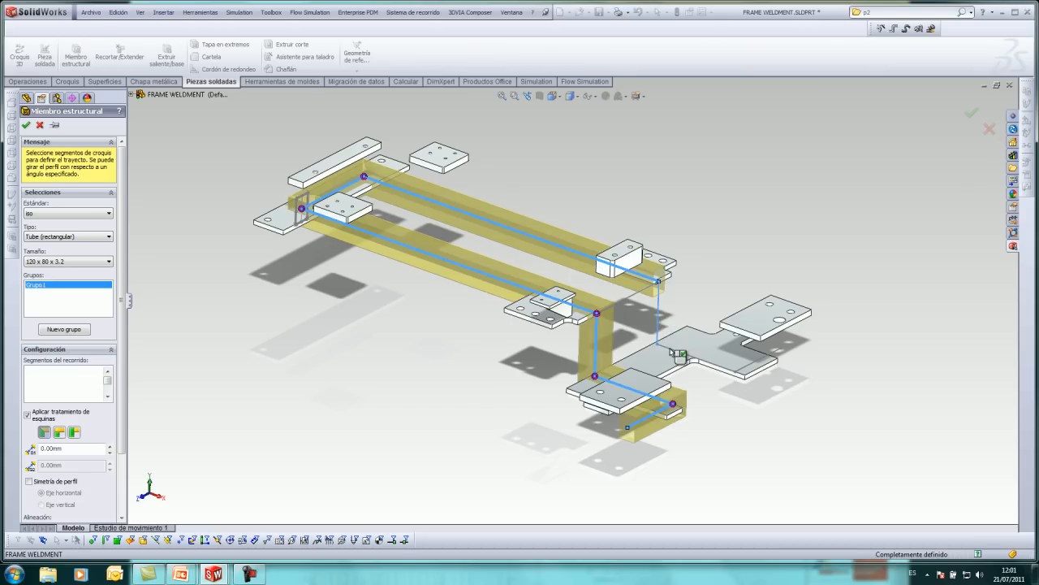
left_click(711, 371)
left_click(757, 369)
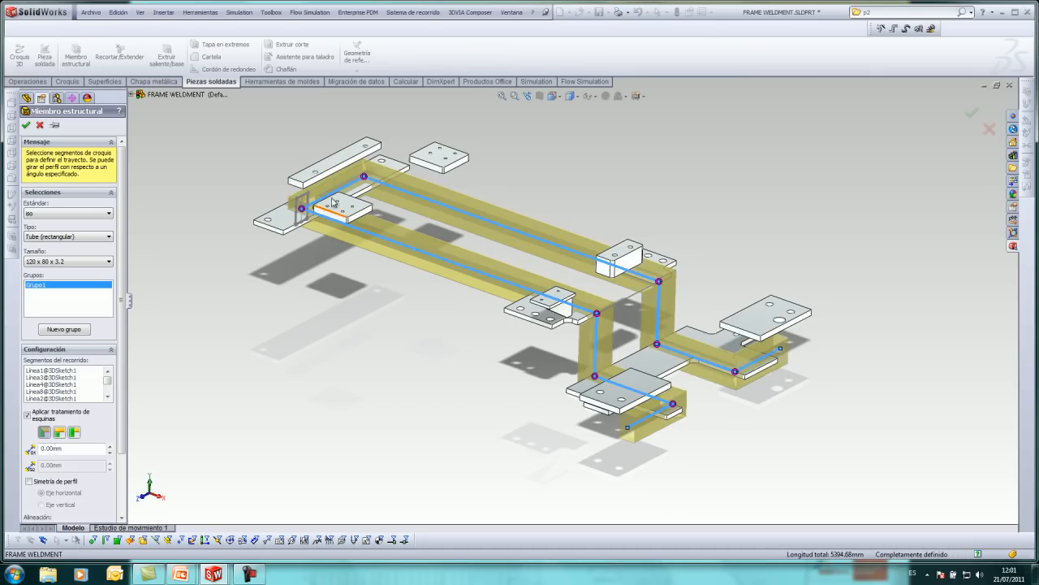
- Examine the tube preview's profile position and corner joints at the rear cross member and the front legs
scroll(337, 204, "down", 10)
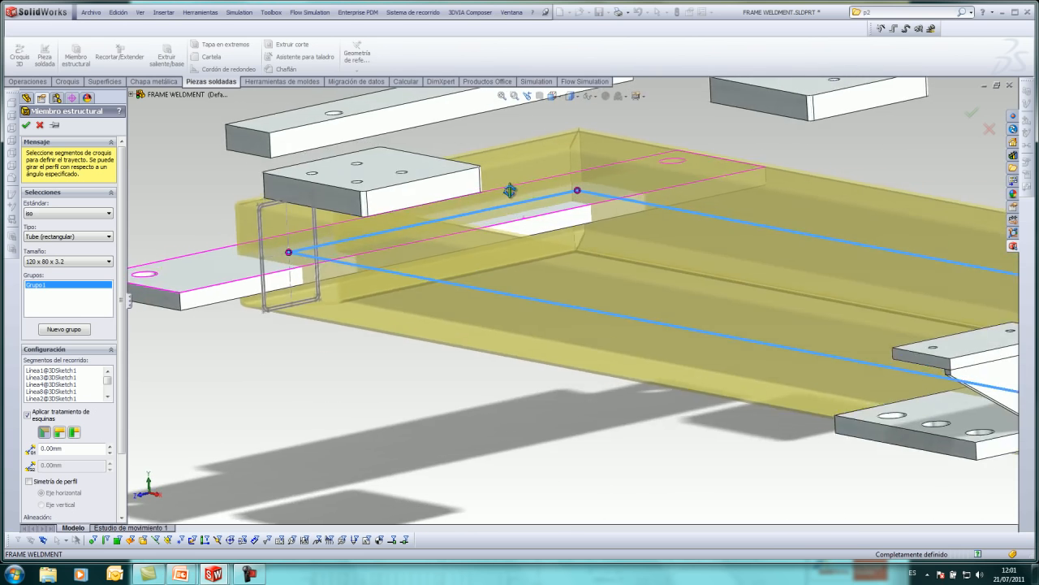
scroll(515, 231, "up", 4)
scroll(406, 294, "down", 10)
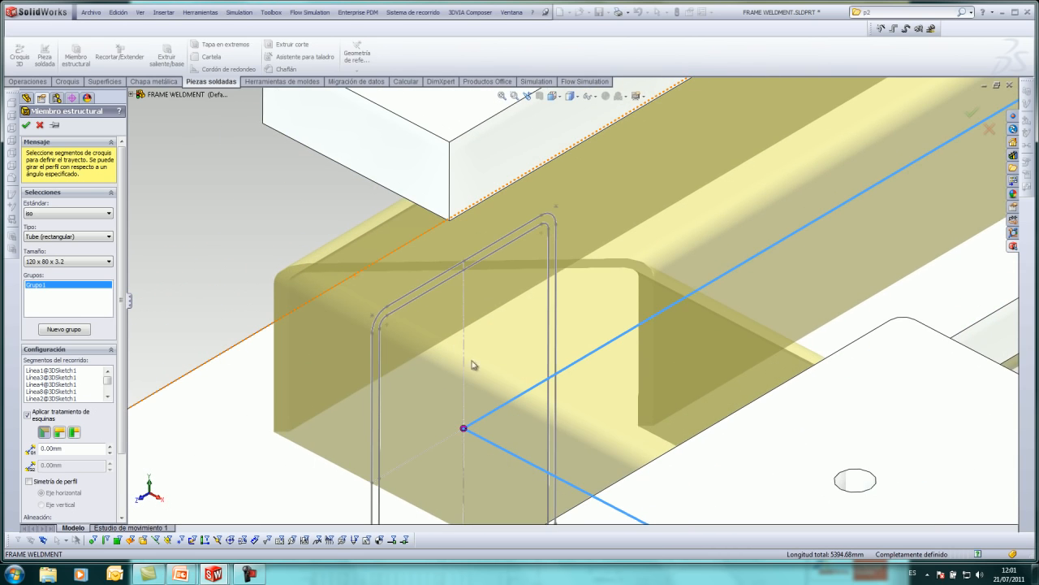
scroll(867, 215, "up", 6)
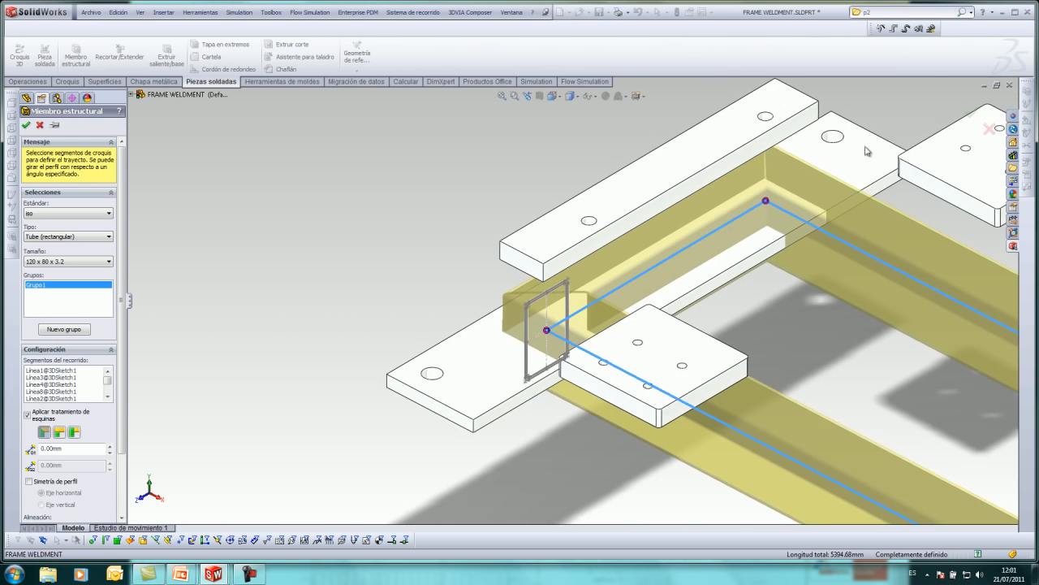
scroll(679, 313, "down", 4)
scroll(678, 312, "up", 4)
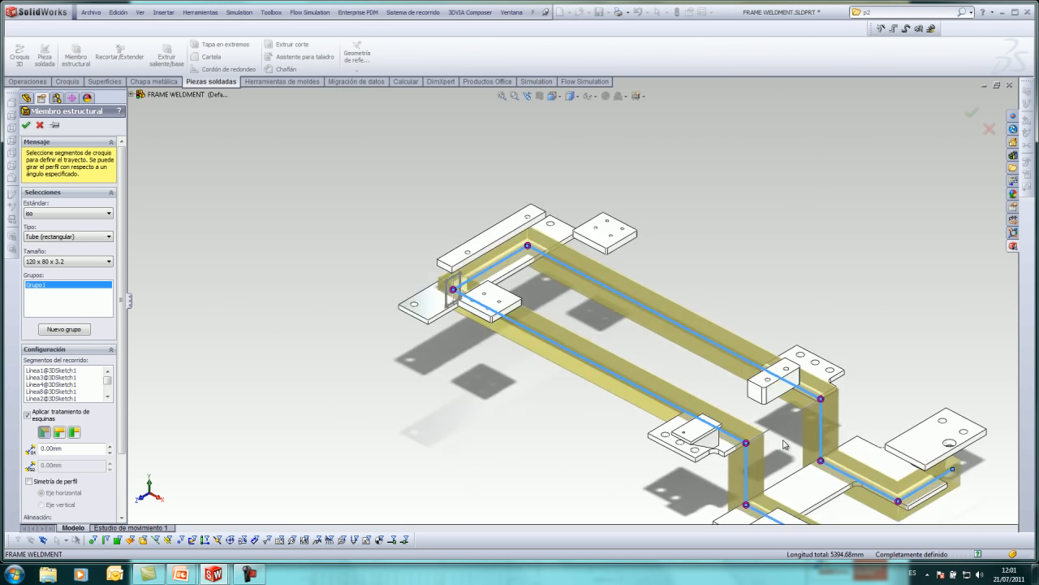
scroll(829, 469, "down", 6)
scroll(564, 392, "up", 5)
scroll(642, 452, "down", 1)
scroll(642, 451, "down", 2)
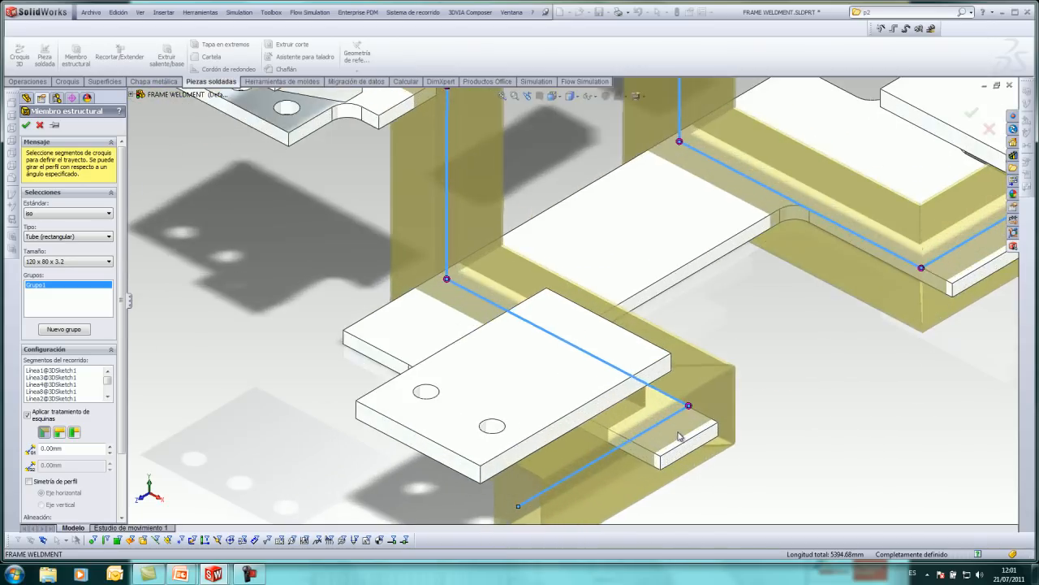
scroll(495, 365, "up", 5)
scroll(122, 402, "down", 1)
scroll(122, 402, "down", 2)
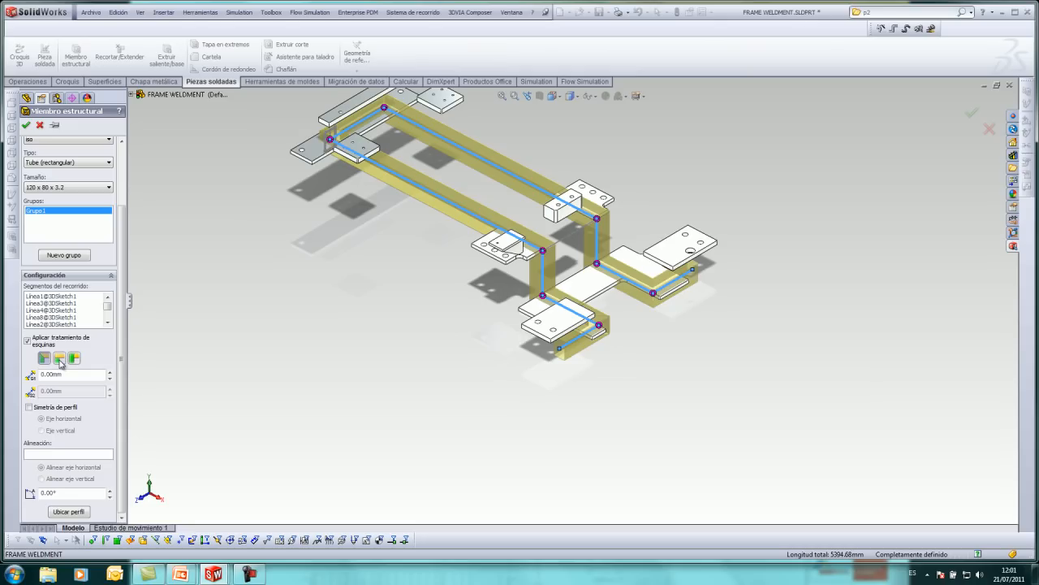
- Try the end butt corner treatments on the whole group and return it to end miter
left_click(59, 359)
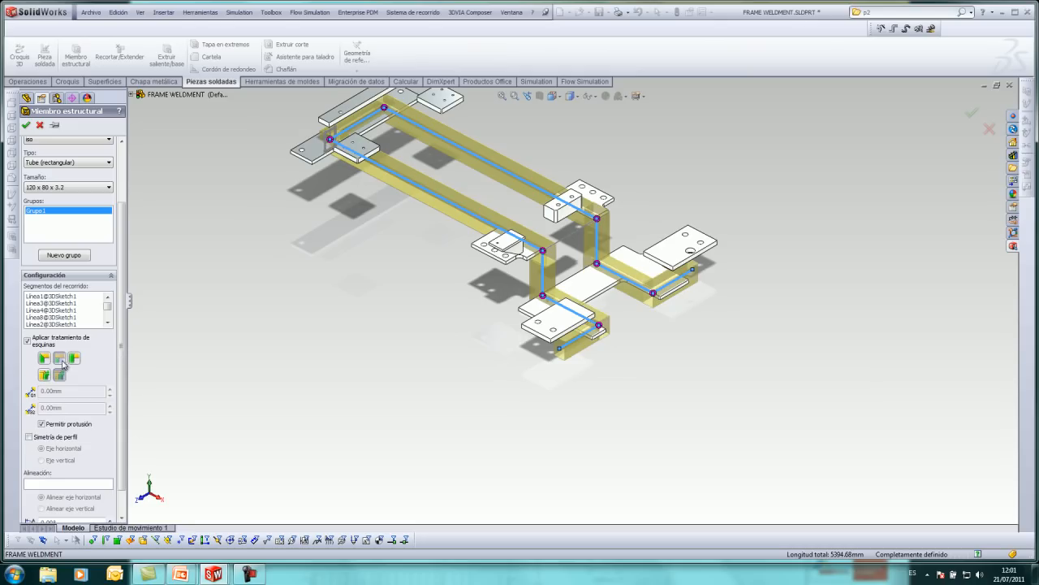
left_click(45, 359)
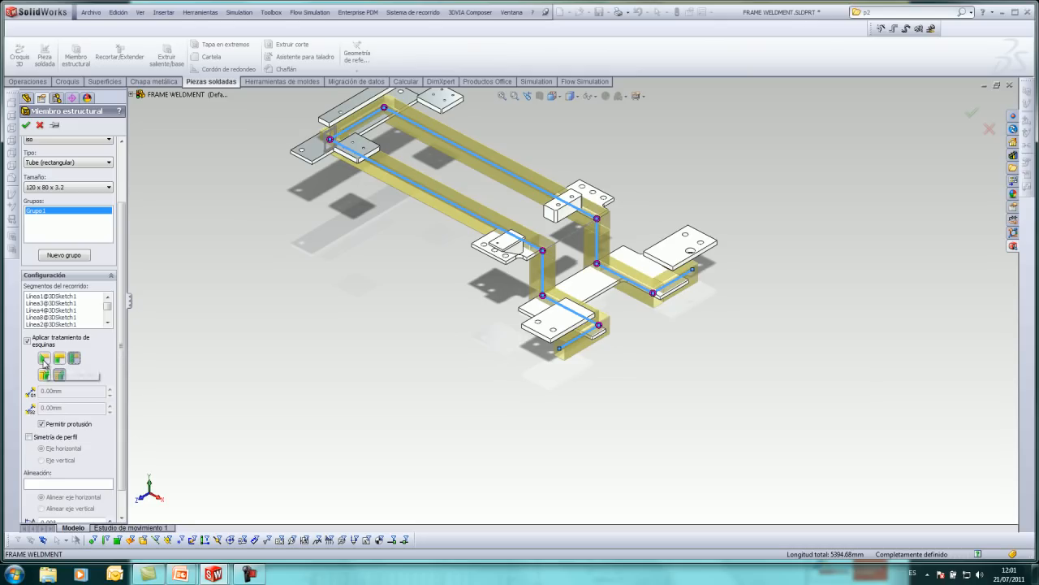
left_click(59, 359)
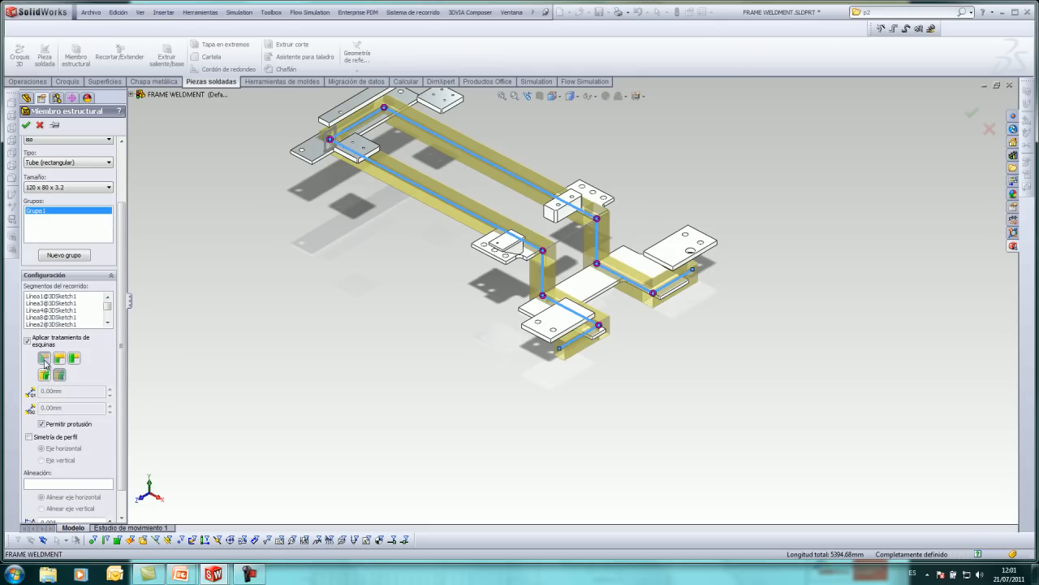
left_click(44, 360)
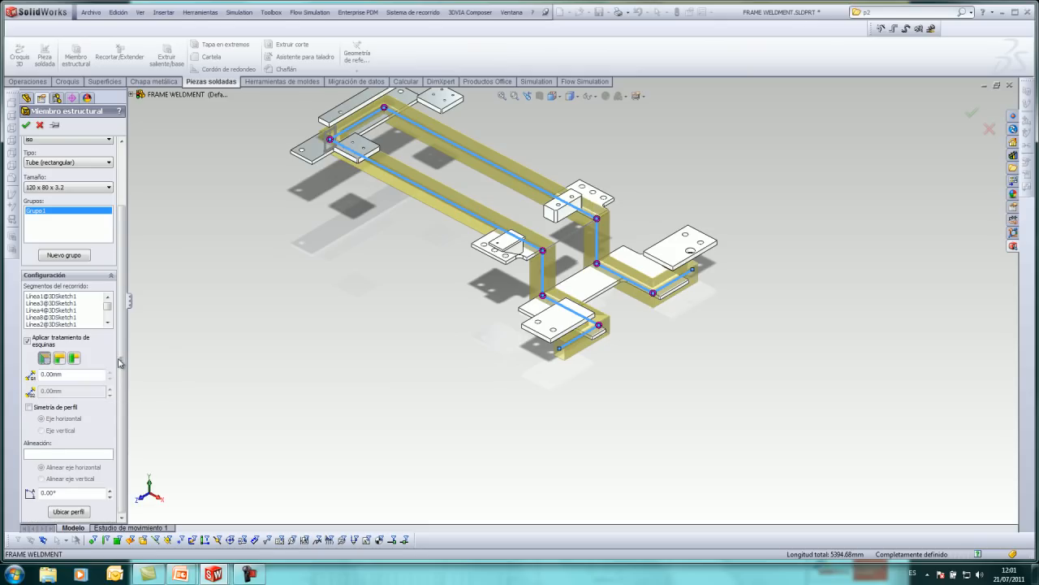
- Try rotating the tube profile 90° and set the rotation angle back to 0°
double_click(71, 492)
key("Return")
scroll(355, 254, "down", 6)
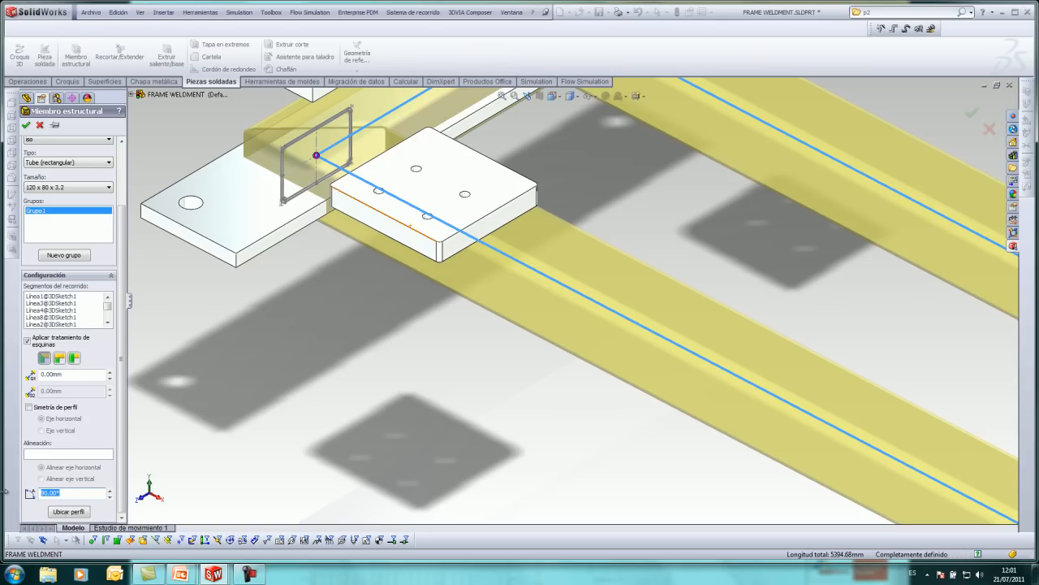
key("Return")
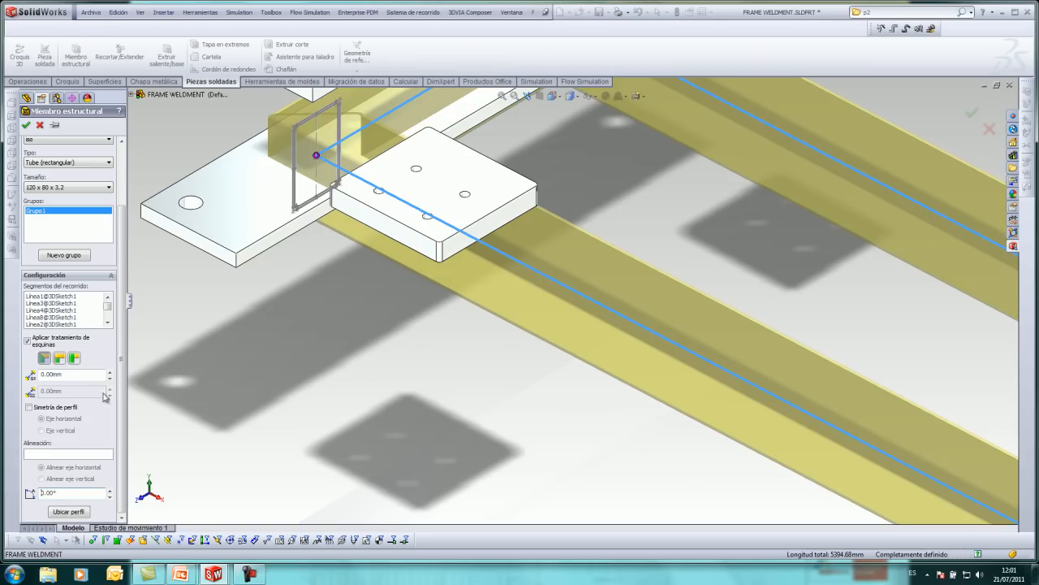
- Relocate the tube profile so that its lower outer corner point near the short plate's outer side lies on the sketch path
left_click(69, 513)
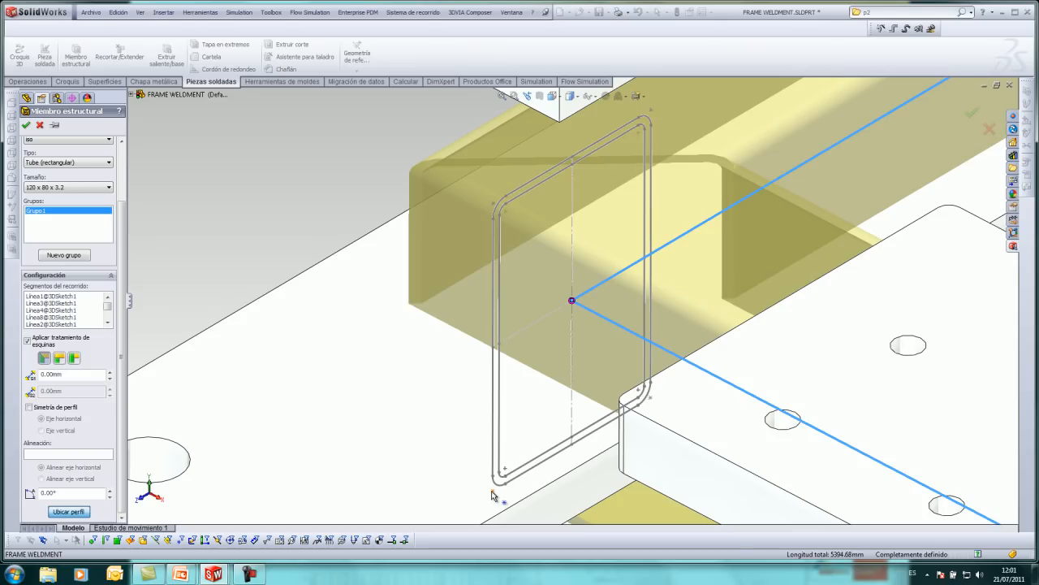
left_click(492, 491)
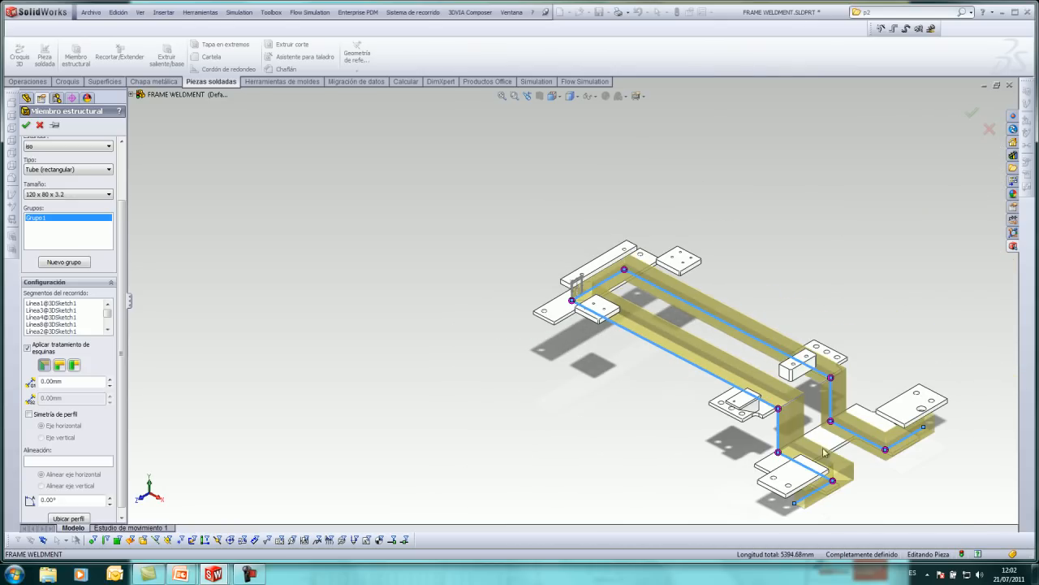
- Set the corner at the end of the near lower leg to the first end butt treatment
scroll(846, 492, "down", 3)
middle_click_drag(800, 418, 758, 386)
scroll(803, 402, "down", 2)
scroll(702, 299, "up", 4)
middle_click_drag(671, 281, 648, 318)
scroll(656, 394, "down", 5)
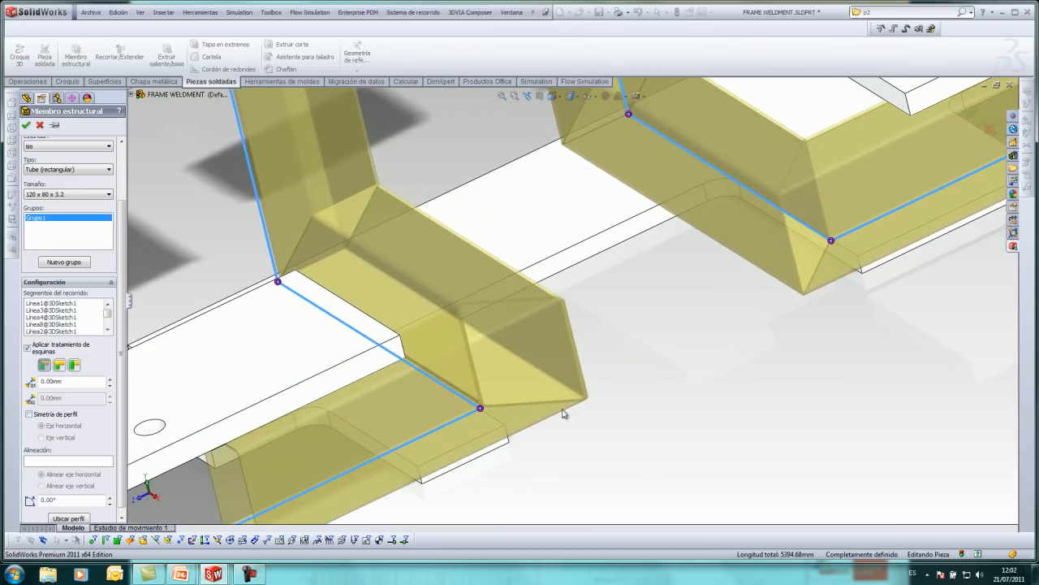
left_click(480, 413)
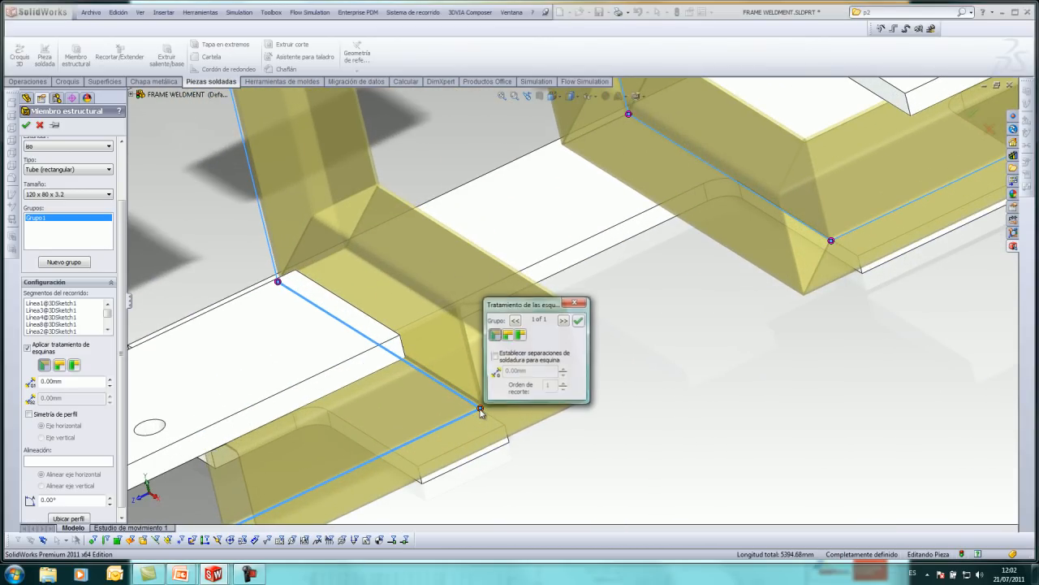
left_click(507, 334)
left_click(578, 323)
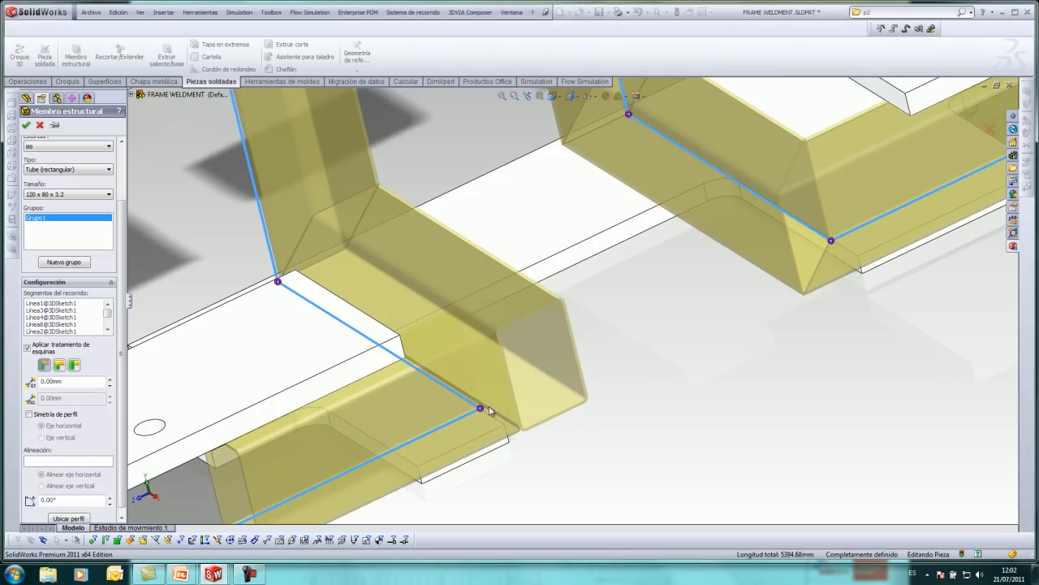
- Set the matching corner of the far lower leg to the second end butt treatment and accept the structural member
left_click(831, 242)
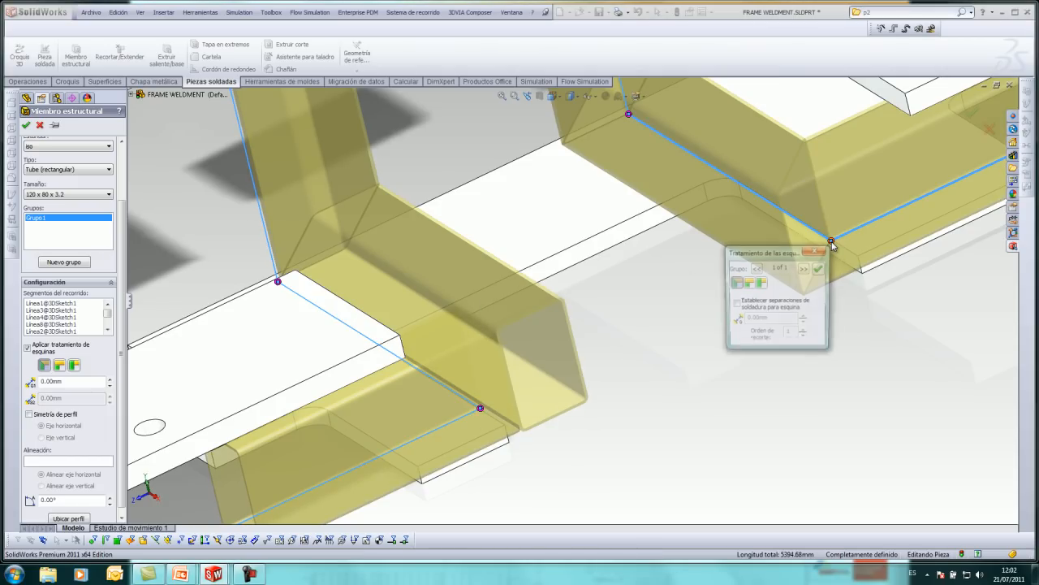
left_click(760, 282)
left_click(819, 268)
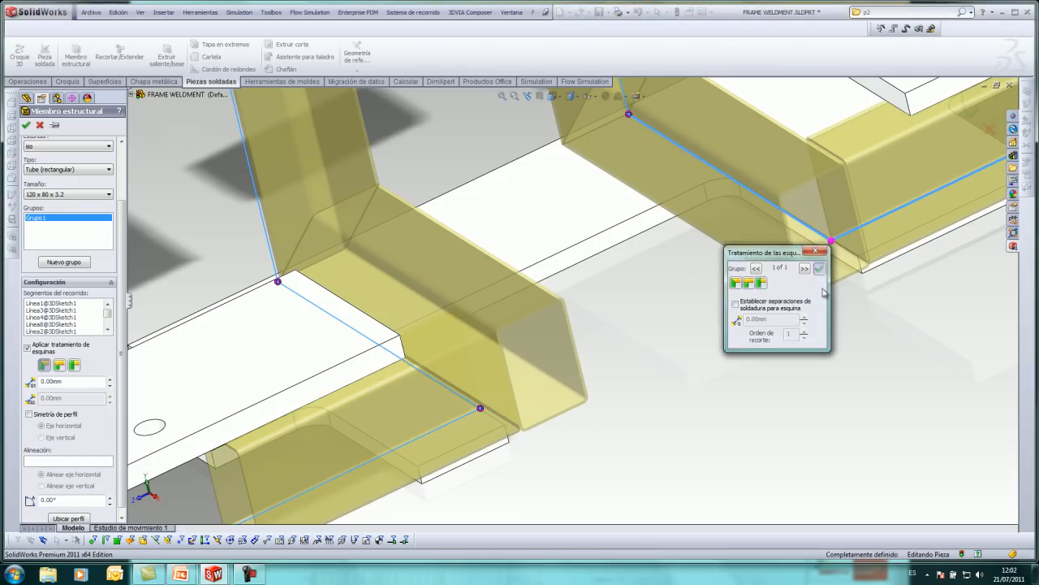
scroll(642, 328, "up", 5)
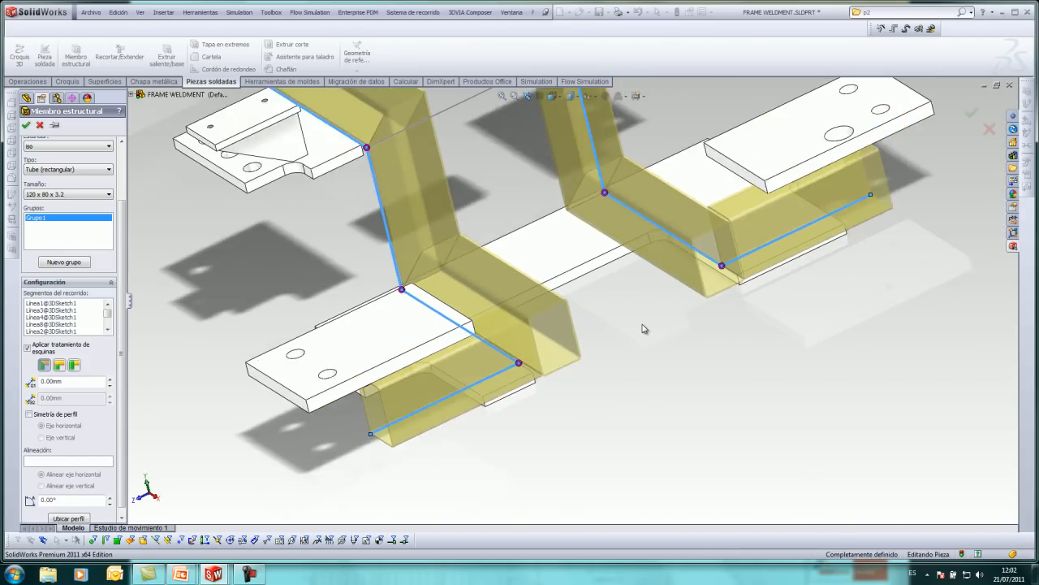
left_click(969, 110)
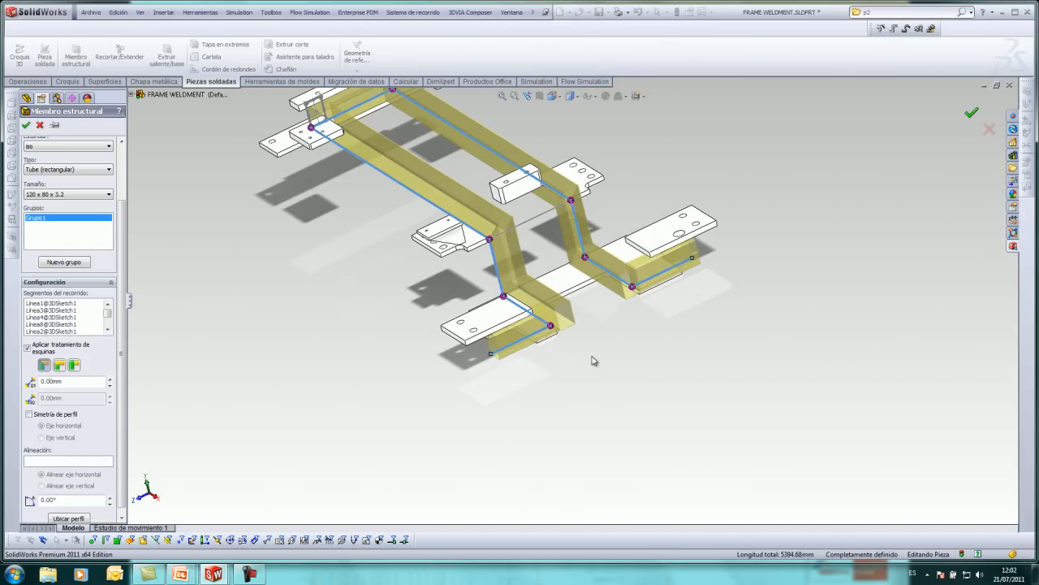
- Start a 120 x 80 x 3.2 rectangular tube structural member along the sketch line joining the tops of the two vertical legs
middle_click_drag(449, 159, 492, 175)
scroll(395, 185, "down", 5)
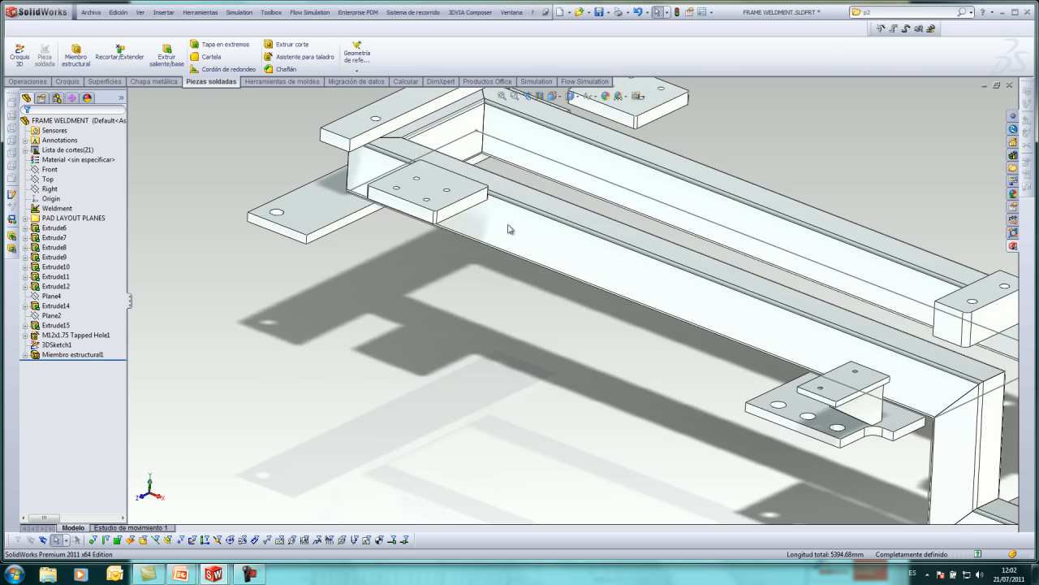
scroll(882, 397, "up", 3)
scroll(885, 398, "down", 2)
middle_click(745, 346)
middle_click_drag(745, 346, 738, 372)
scroll(738, 371, "down", 2)
left_click(75, 56)
left_click(774, 255)
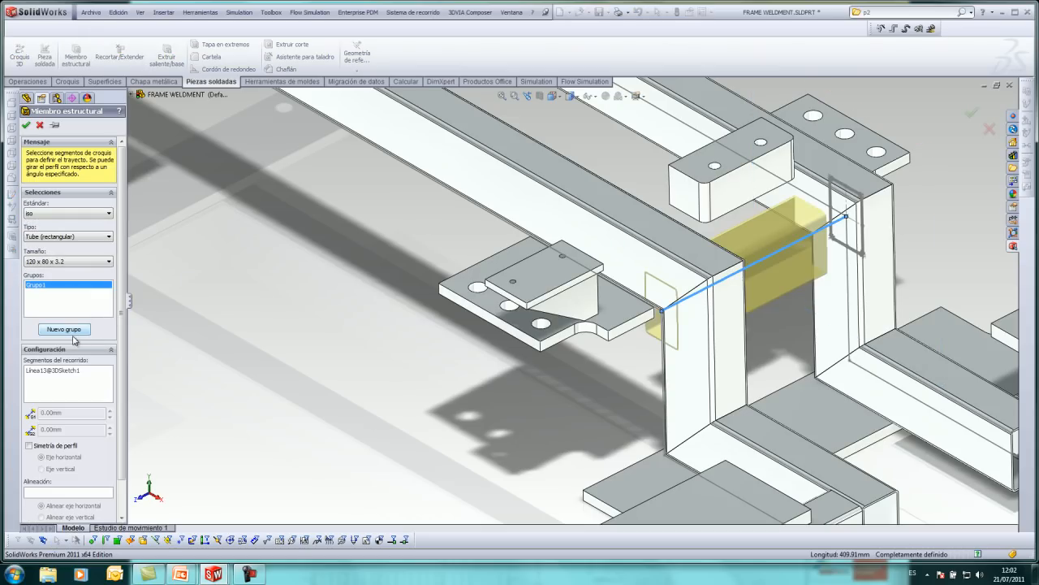
- Relocate the cross tube's profile so that its lower corner on the leg side lies on the sketch line, and accept the member
scroll(121, 435, "down", 2)
left_click(68, 511)
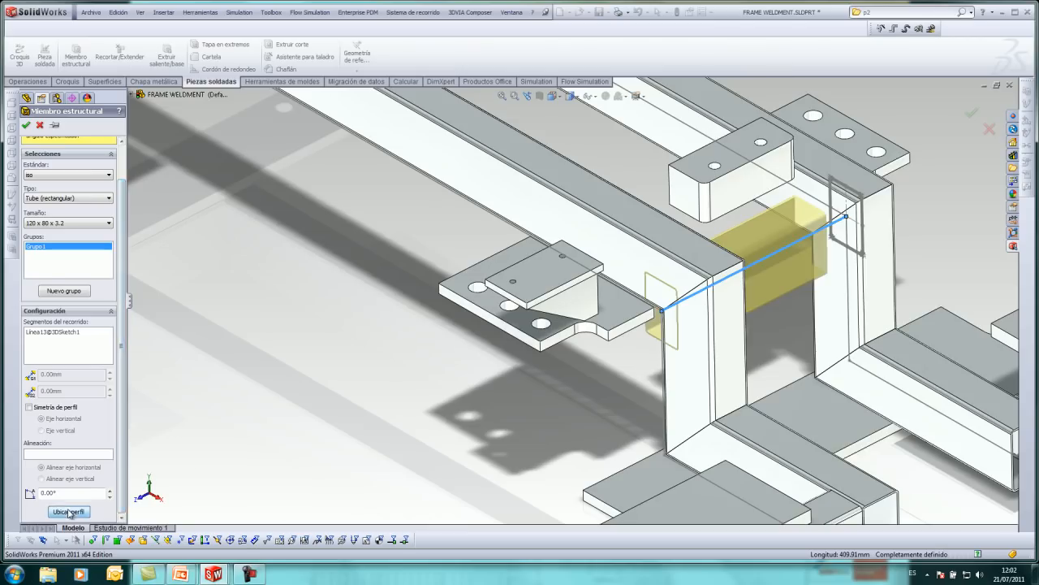
left_click(653, 490)
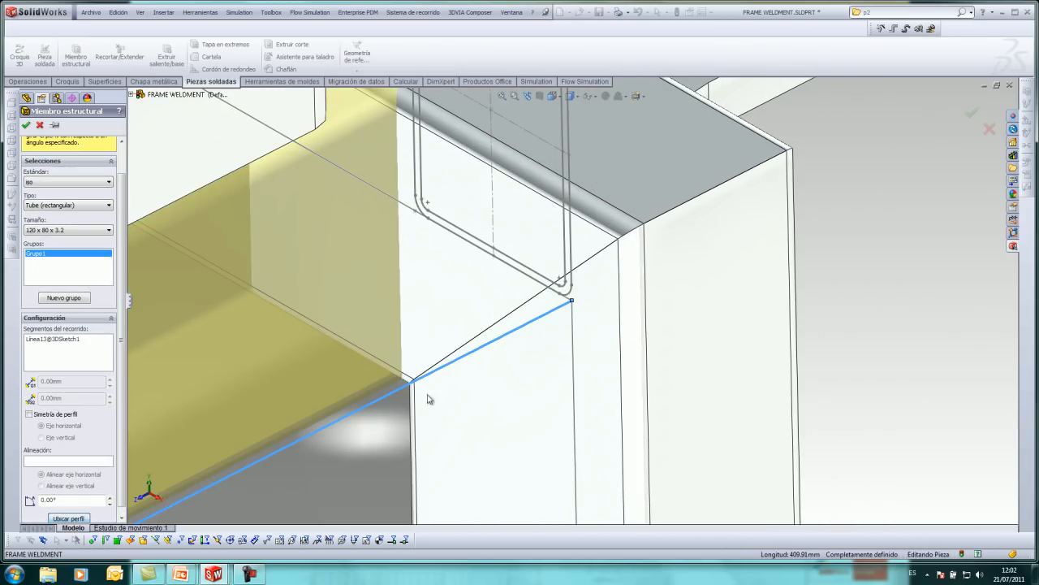
left_click(26, 126)
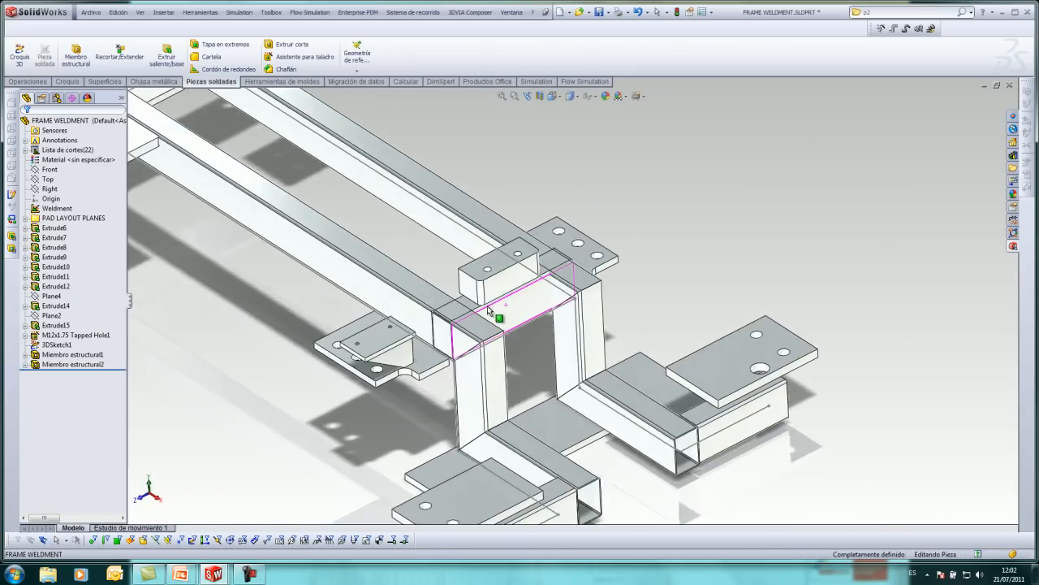
- Trim the cross tube to the two long side tubes, using those tubes as the bodies that bound the trim
scroll(431, 341, "down", 5)
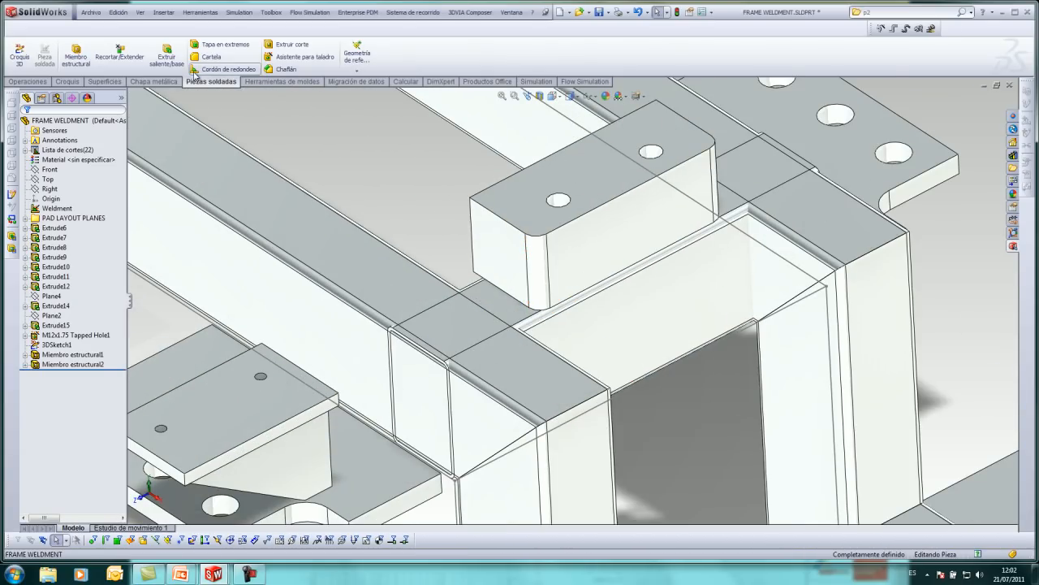
left_click(119, 55)
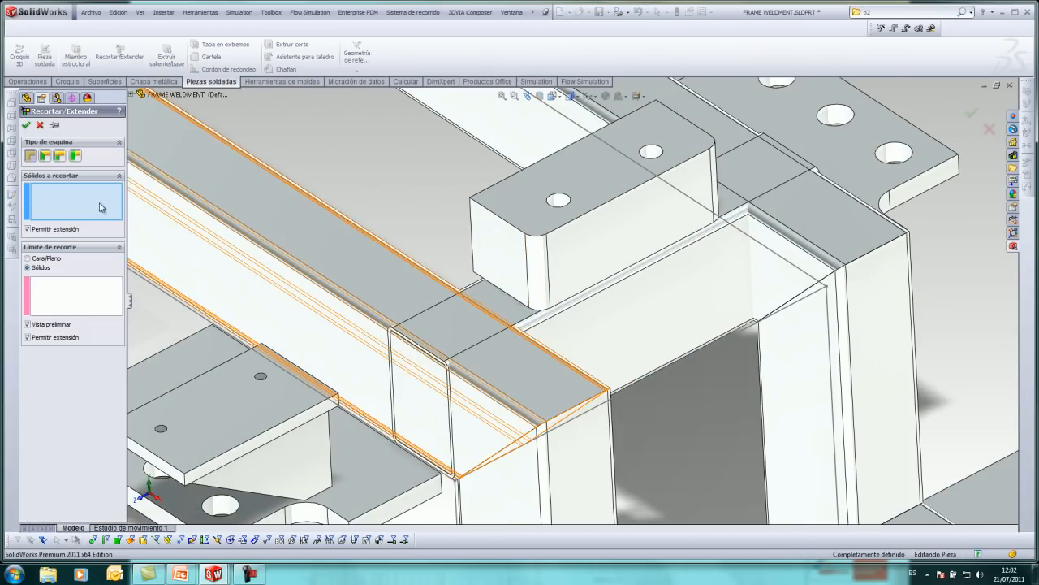
left_click(593, 313)
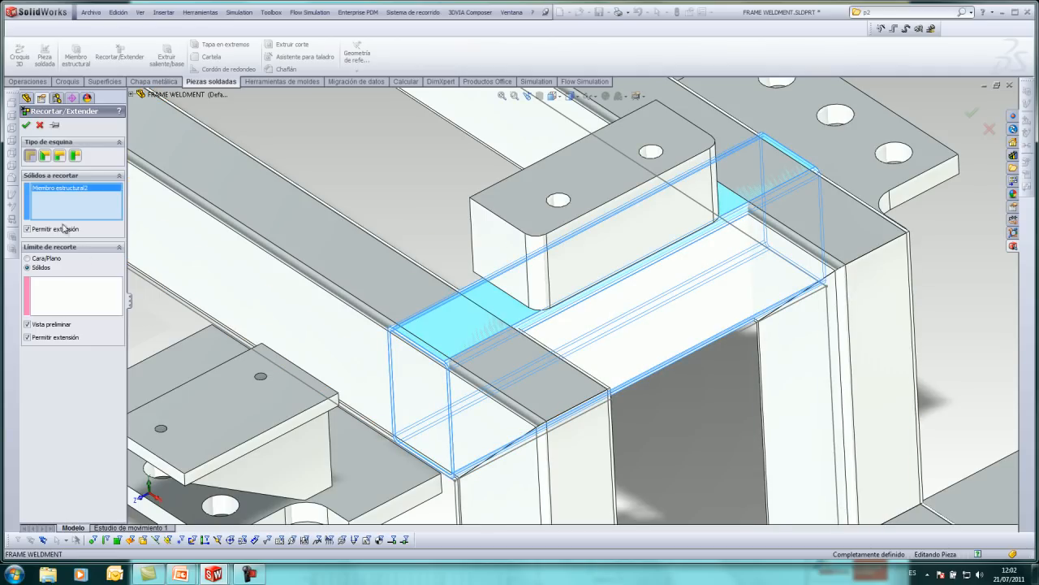
left_click(36, 277)
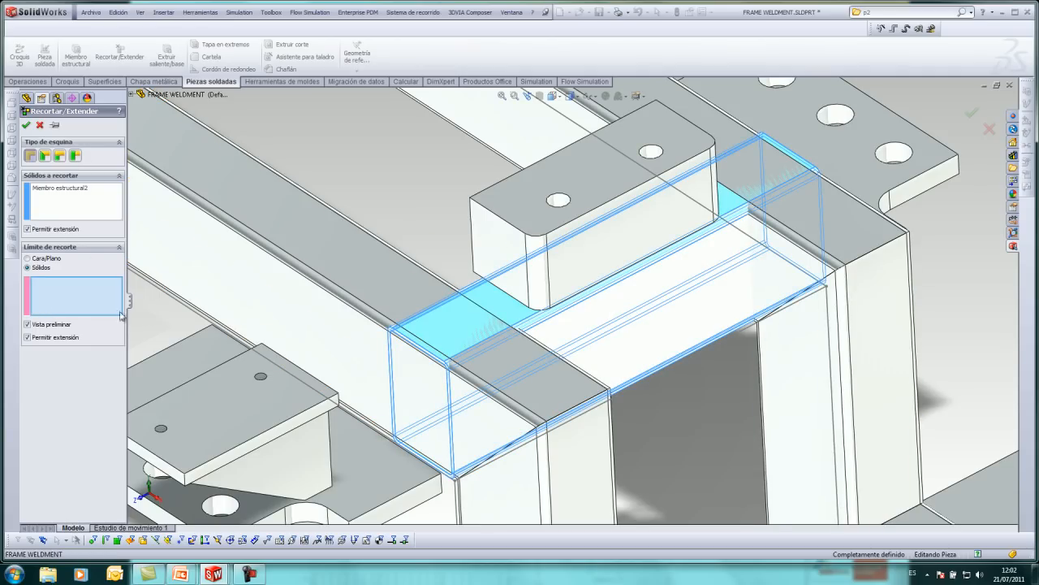
left_click(377, 276)
left_click(851, 229)
right_click(851, 230)
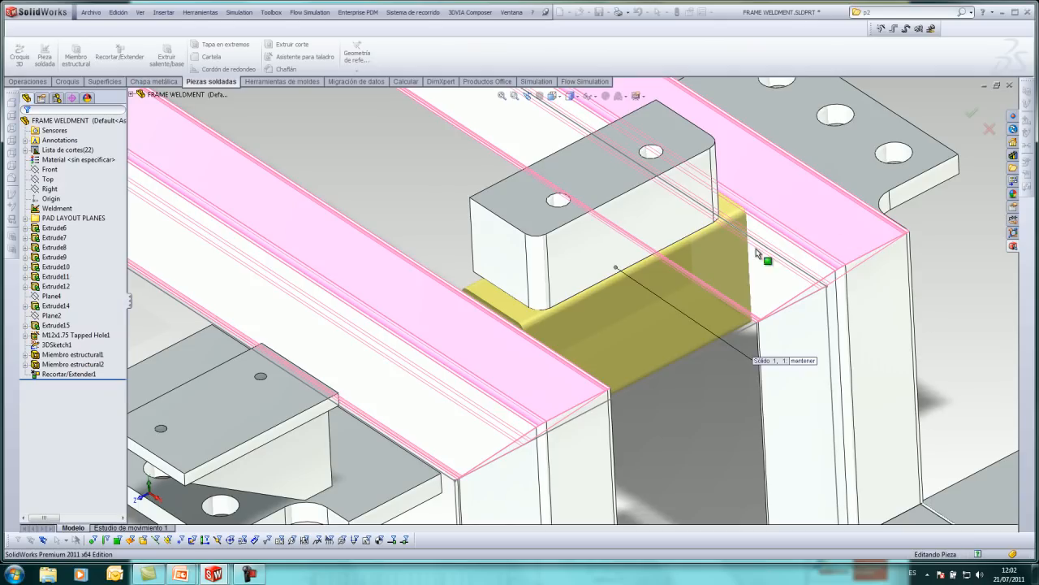
- Examine the trimmed ends of the cross tube where they meet the side tubes
scroll(539, 337, "down", 2)
scroll(540, 337, "down", 2)
middle_click_drag(541, 301, 543, 277)
scroll(543, 277, "up", 5)
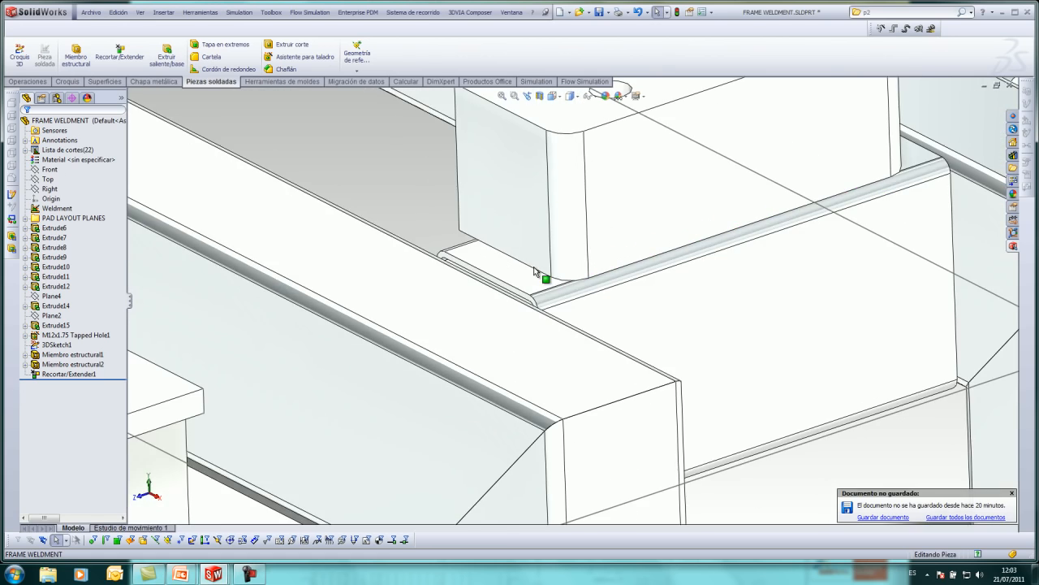
scroll(764, 255, "down", 3)
scroll(491, 311, "up", 4)
scroll(492, 310, "up", 4)
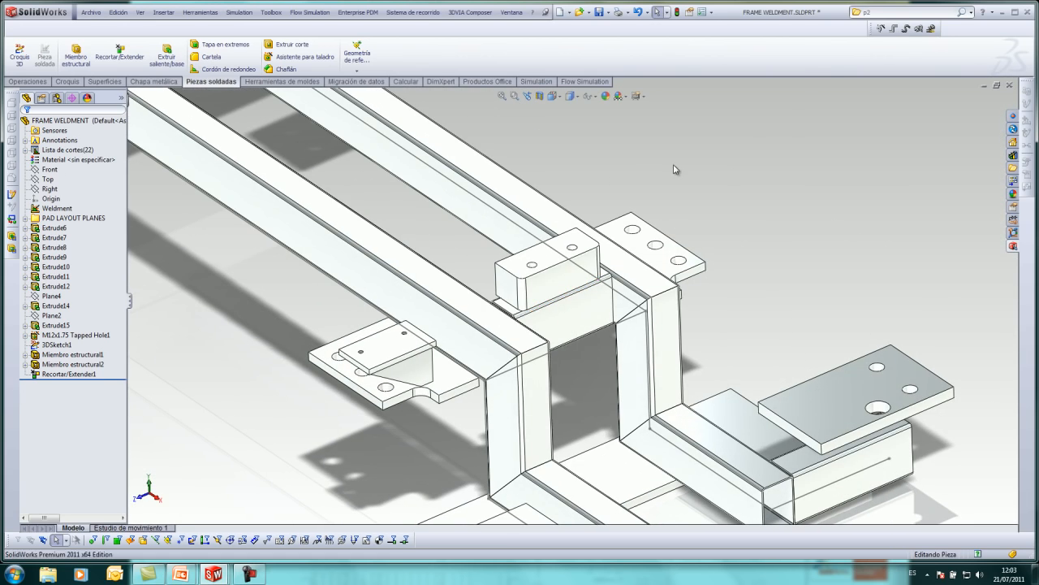
- Start a gusset between the near vertical leg's front face and the top face of the near lower leg
key("f")
scroll(637, 406, "down", 5)
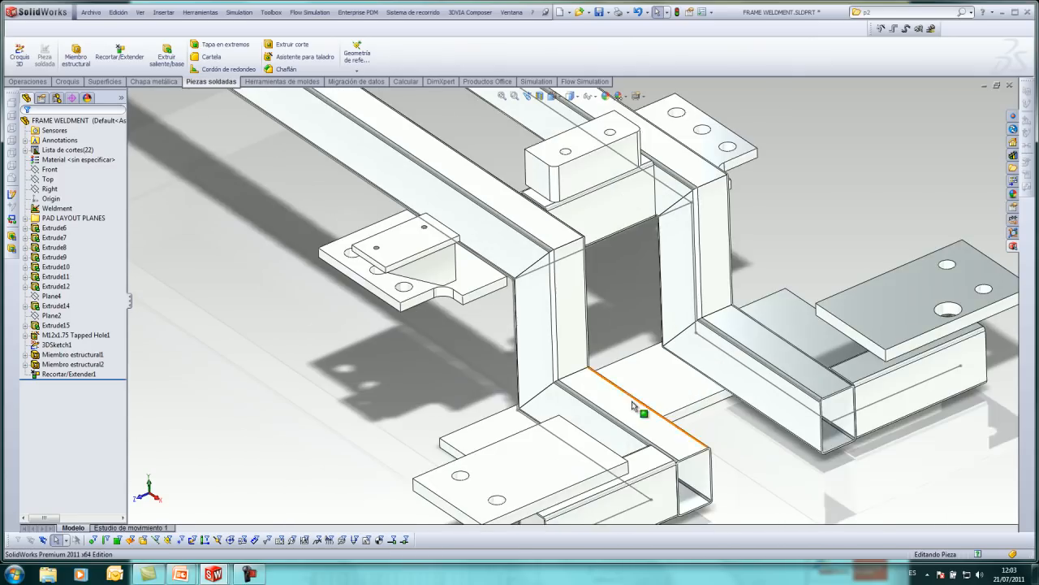
left_click(210, 57)
left_click(564, 359)
left_click(607, 397)
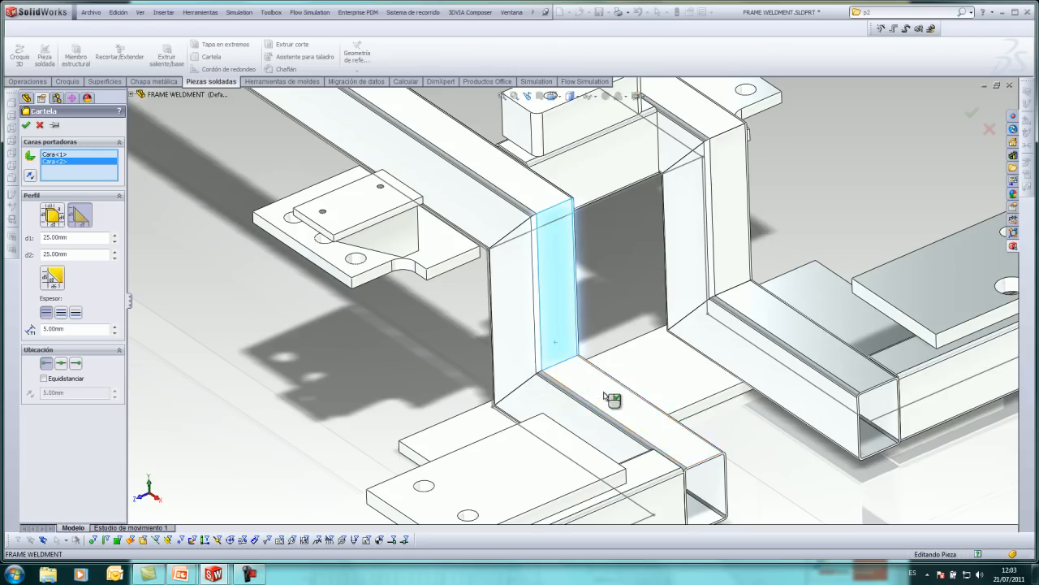
scroll(578, 375, "down", 3)
scroll(462, 264, "down", 3)
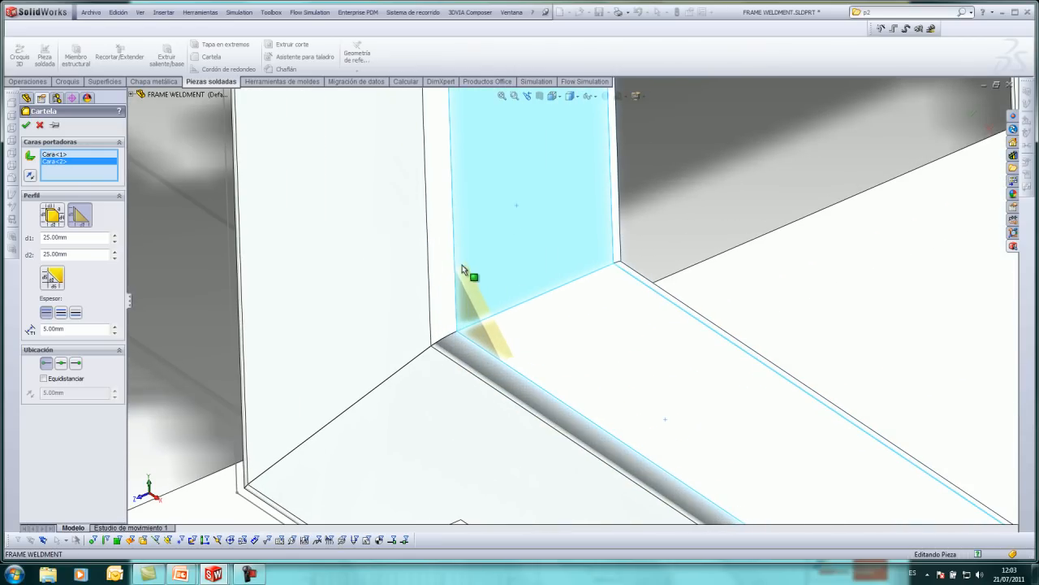
- Try the polygonal gusset profile, then return to the triangular one with d1 set to 115 mm and d2 to 80 mm
left_click(52, 215)
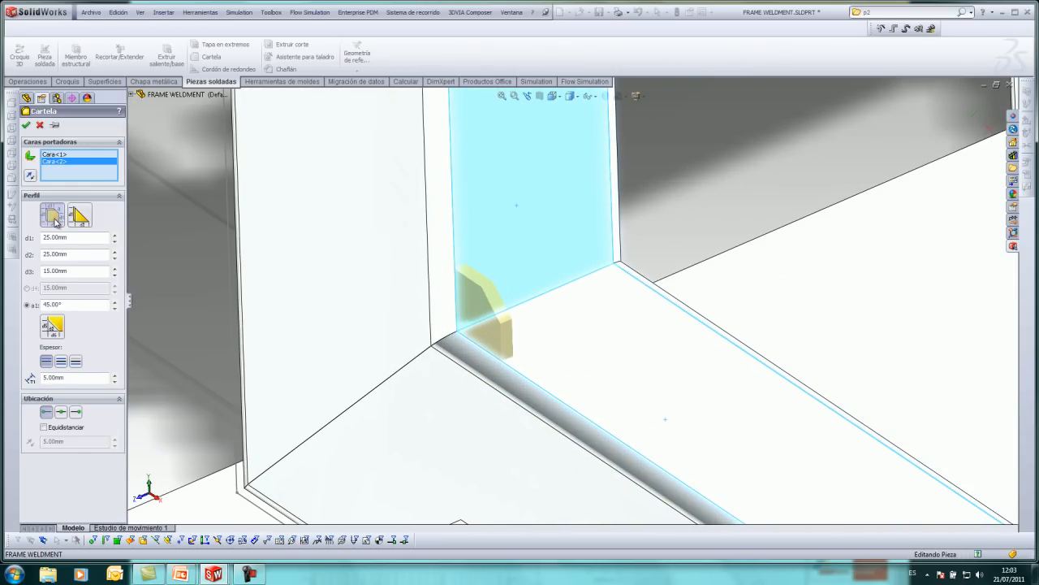
left_click(89, 218)
left_click(116, 235)
left_click(116, 236)
double_click(102, 257)
type("80")
key("Return")
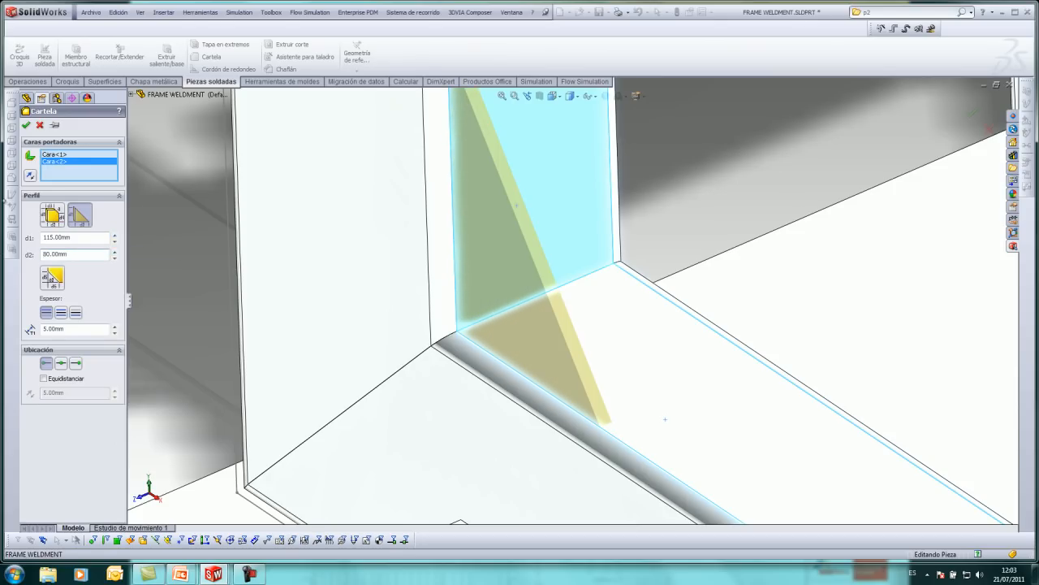
- Give the gusset its 5 mm thickness on the outer side, locate it at the midpoint, and accept it, keeping the command open
left_click(62, 316)
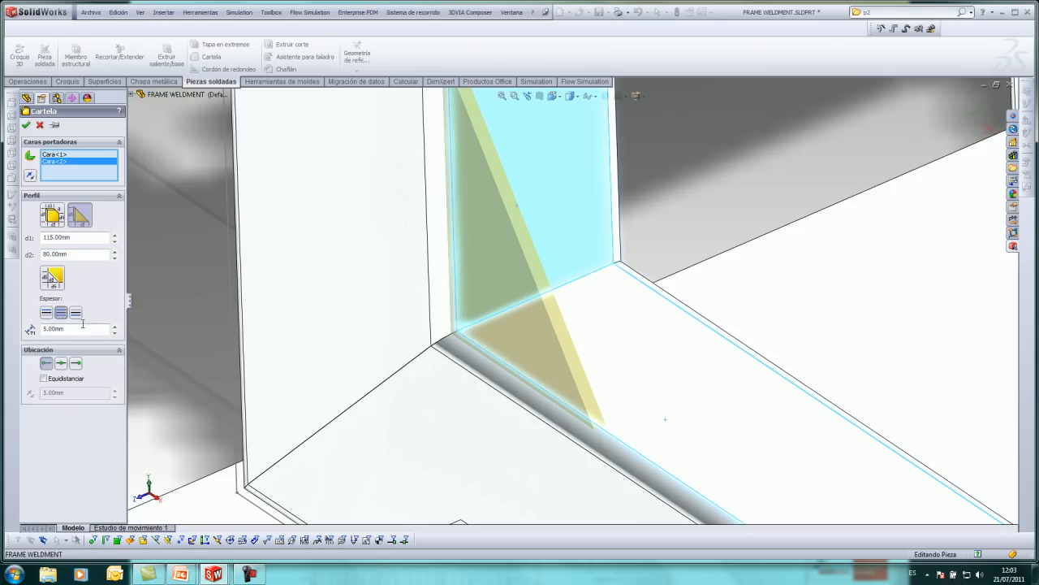
left_click(60, 367)
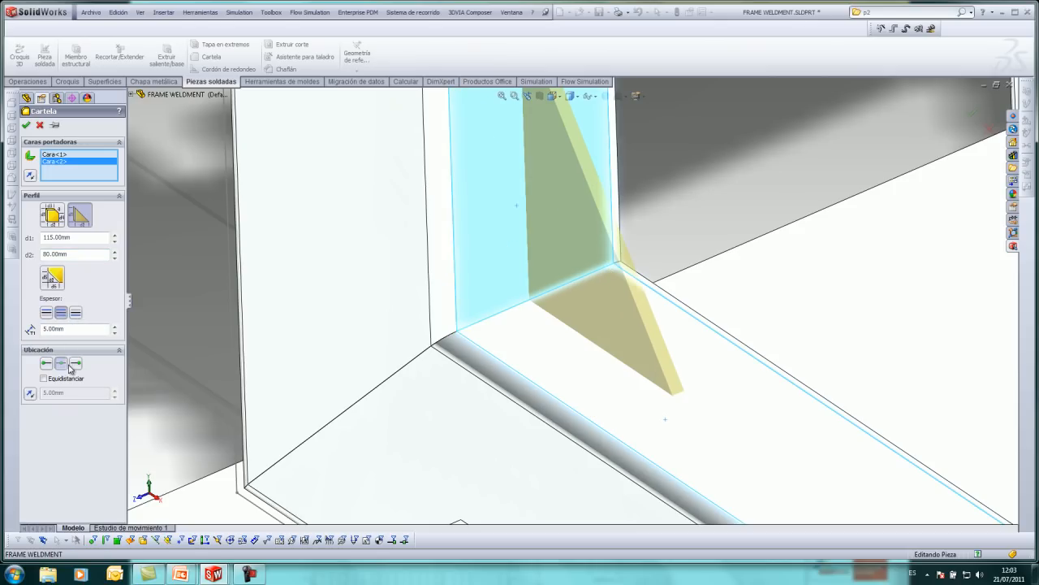
left_click(76, 364)
left_click(60, 364)
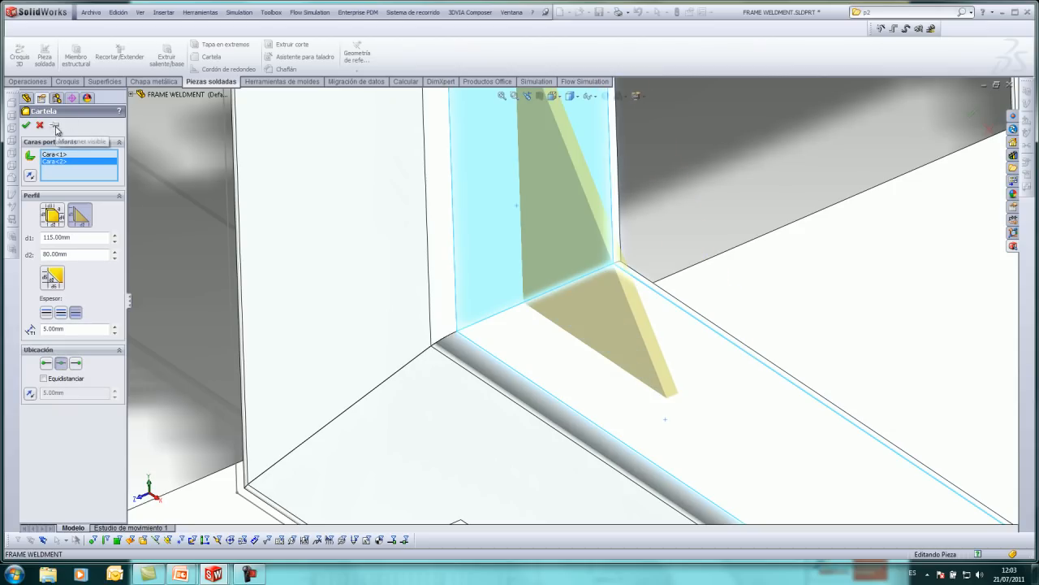
left_click(27, 125)
- Add the same triangular gusset at the matching corner of the far leg and leave the gusset command
scroll(512, 215, "up", 5)
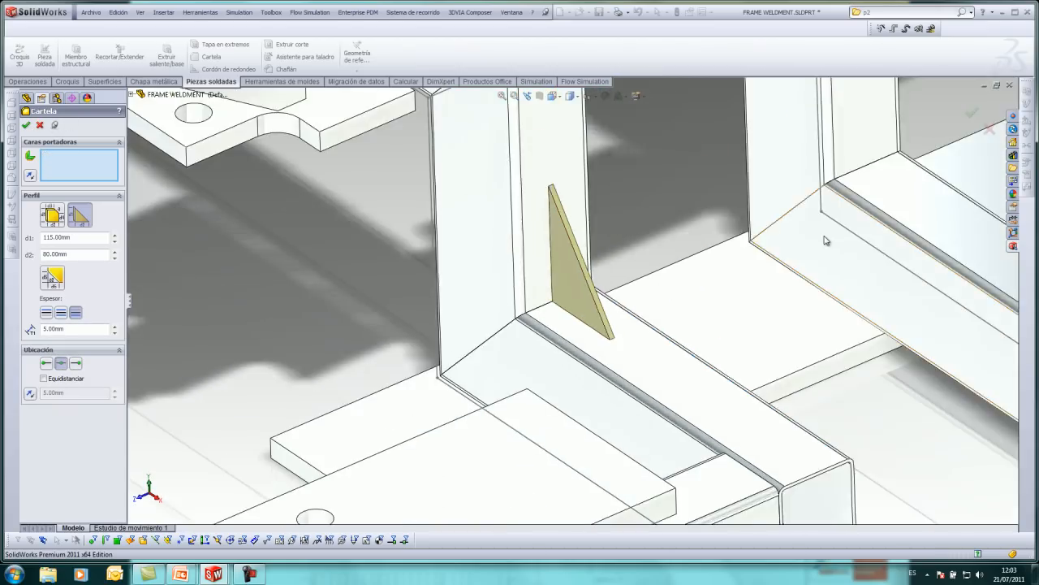
left_click(742, 200)
left_click(756, 233)
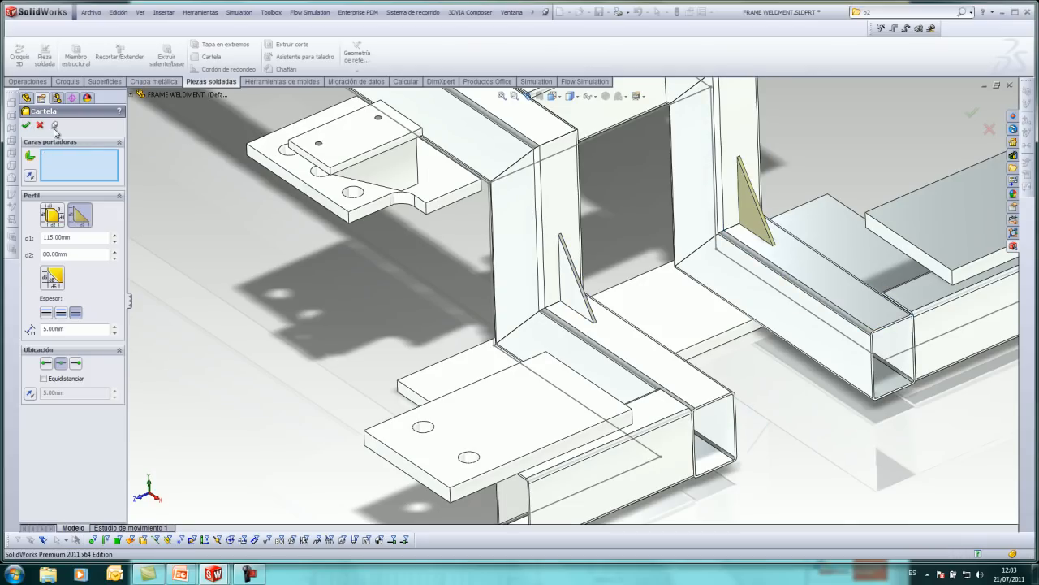
left_click(26, 126)
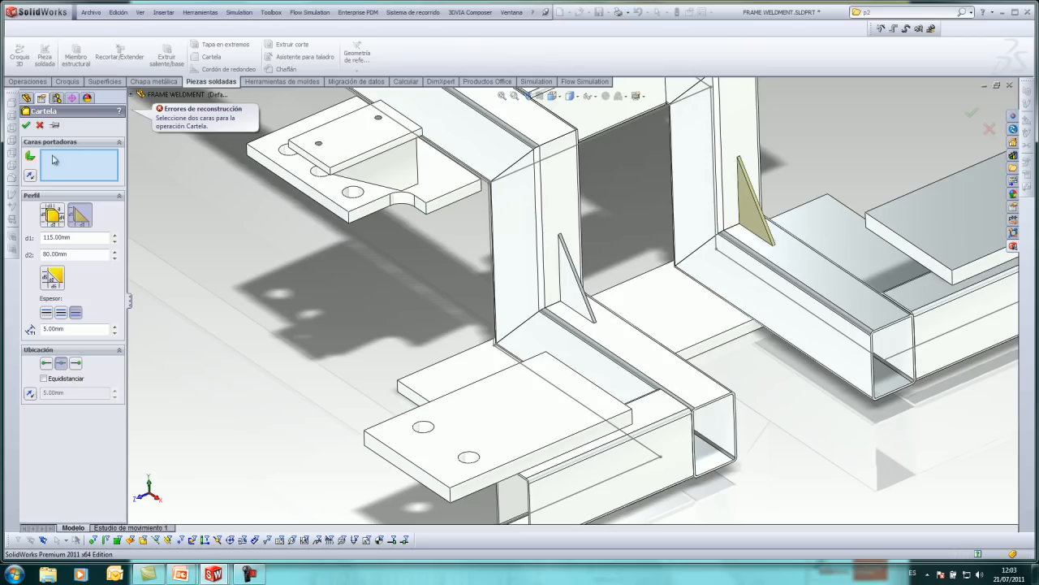
left_click(39, 128)
- Start a 5 mm end cap on the open outer end of the near short side tube and the front end of the near lower leg
middle_click_drag(411, 378, 649, 313)
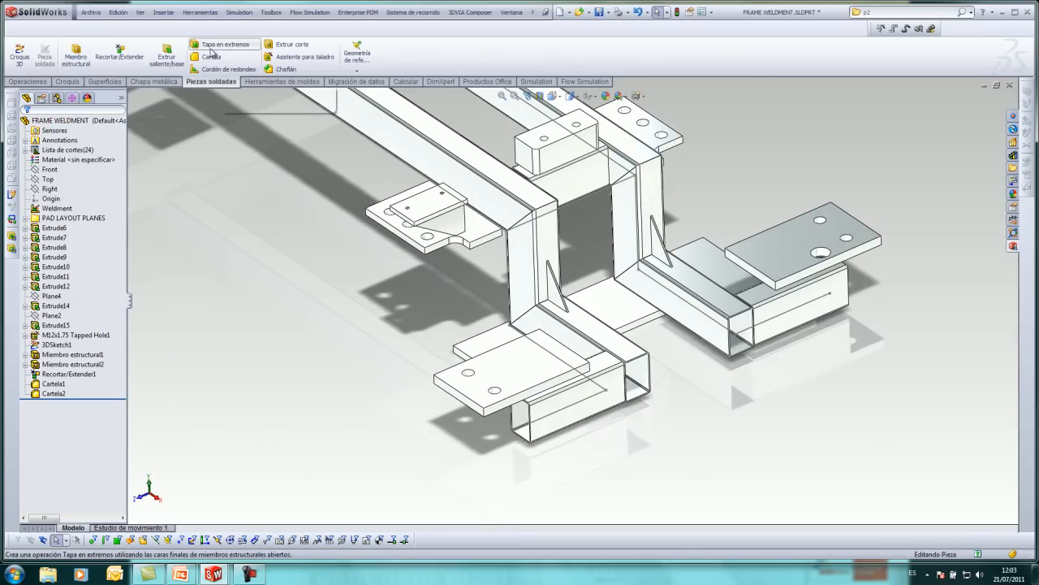
left_click(212, 46)
scroll(362, 270, "down", 10)
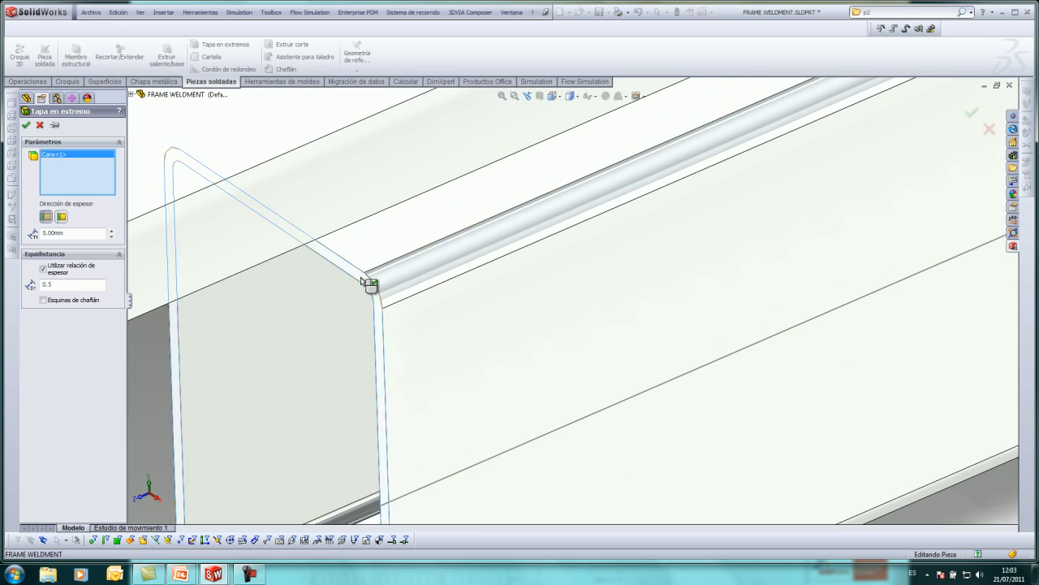
left_click(365, 284)
scroll(918, 142, "down", 3)
scroll(968, 140, "up", 3)
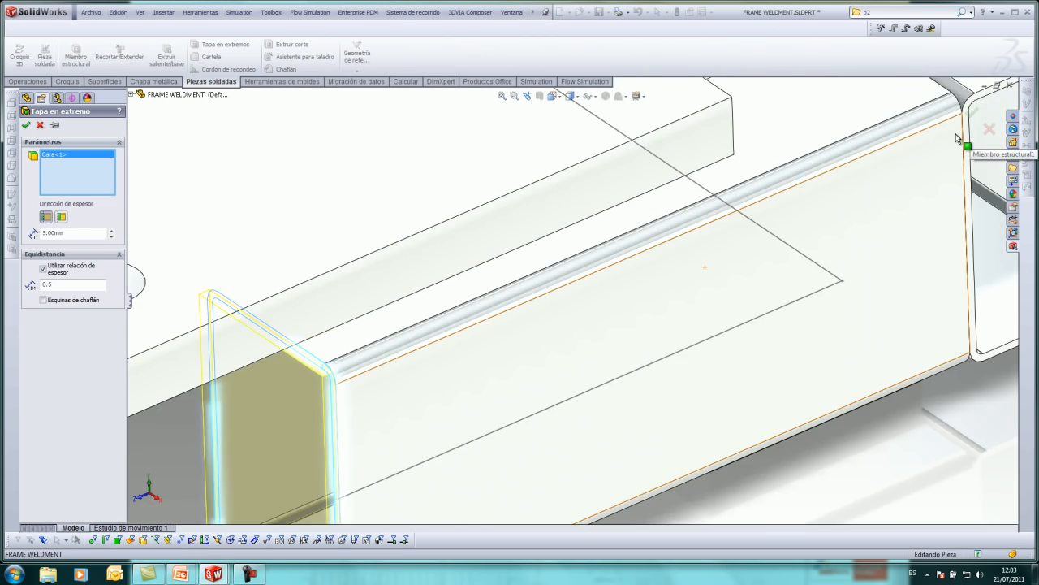
scroll(873, 152, "down", 3)
left_click(765, 217)
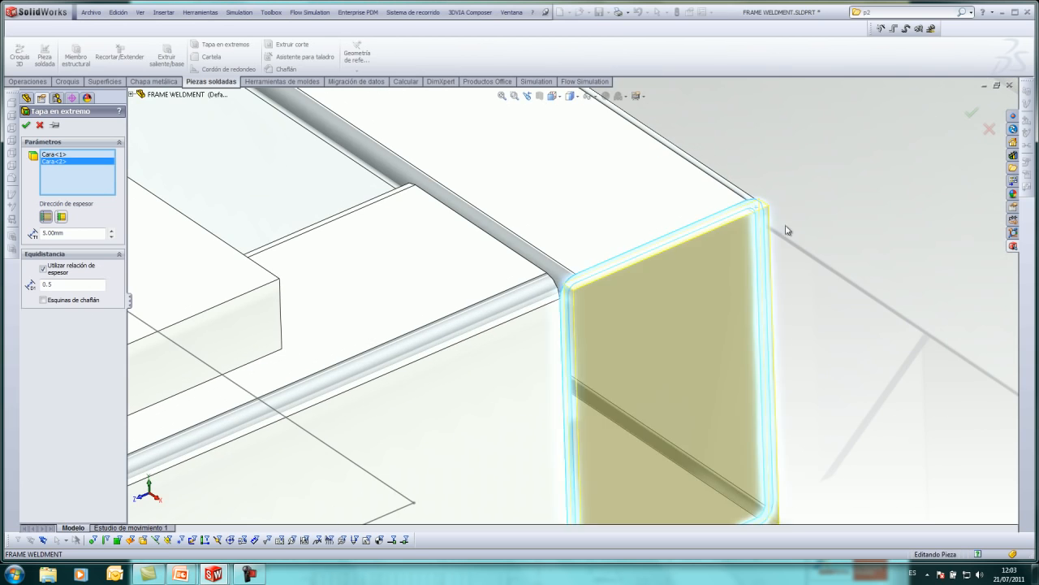
- Add the front end of the far lower leg and the open outer end of its short side tube to the end cap selection
scroll(820, 230, "up", 3)
scroll(729, 200, "down", 3)
scroll(730, 200, "down", 3)
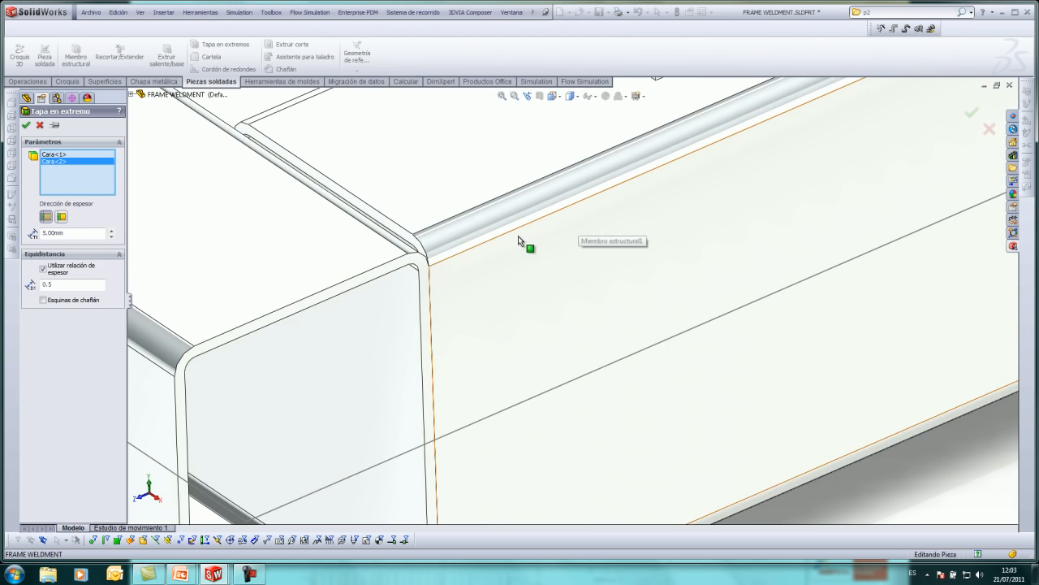
left_click(435, 276)
scroll(782, 245, "up", 2)
scroll(782, 245, "up", 2)
middle_click_drag(782, 245, 696, 216)
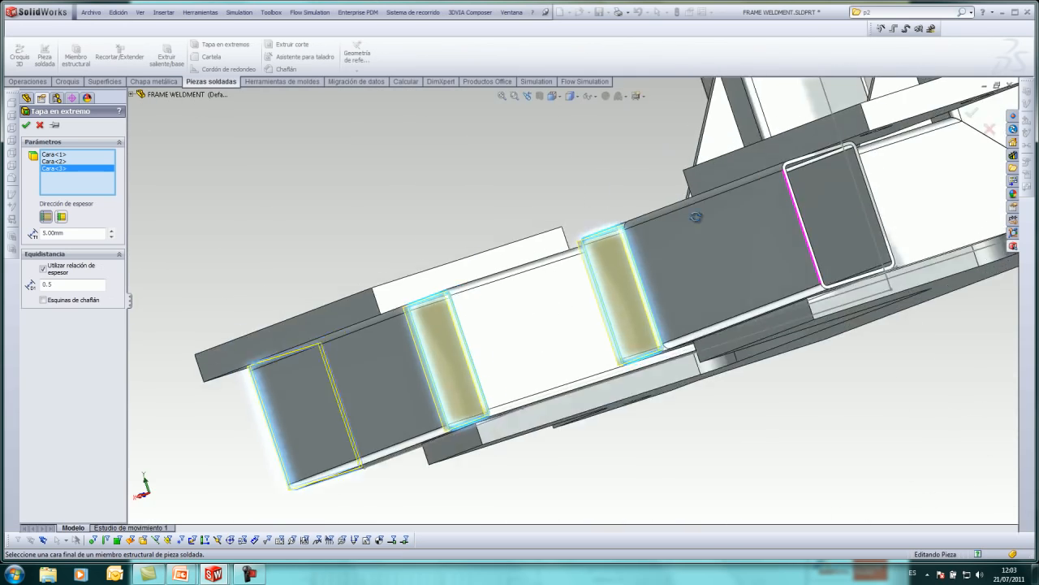
scroll(805, 178, "down", 6)
left_click(684, 275)
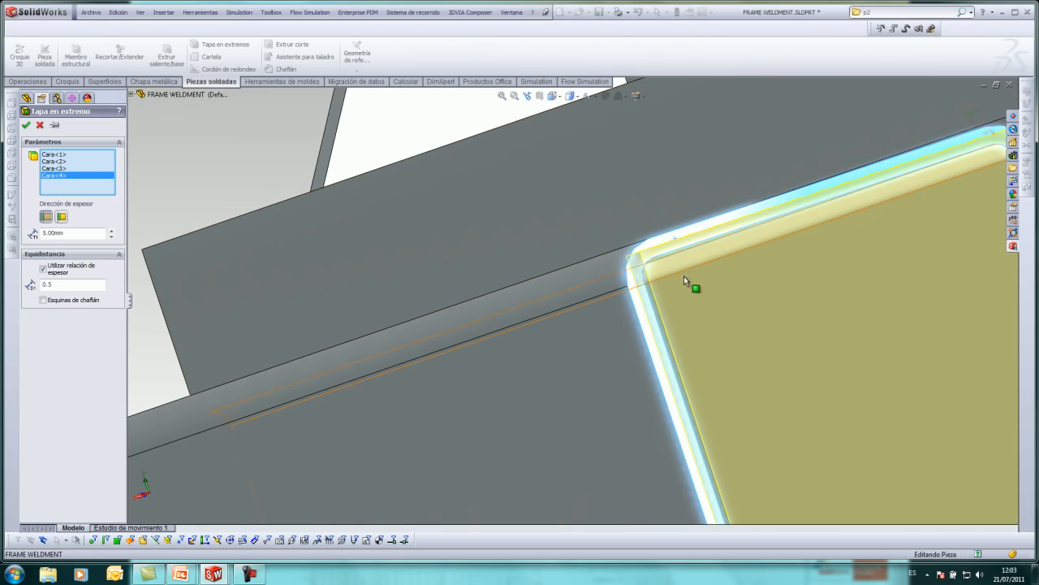
- Turn on chamfered corners for the end caps, accept them, and check the closed tube ends
scroll(650, 294, "up", 6)
middle_click_drag(306, 252, 396, 261)
scroll(898, 315, "down", 5)
scroll(712, 342, "down", 3)
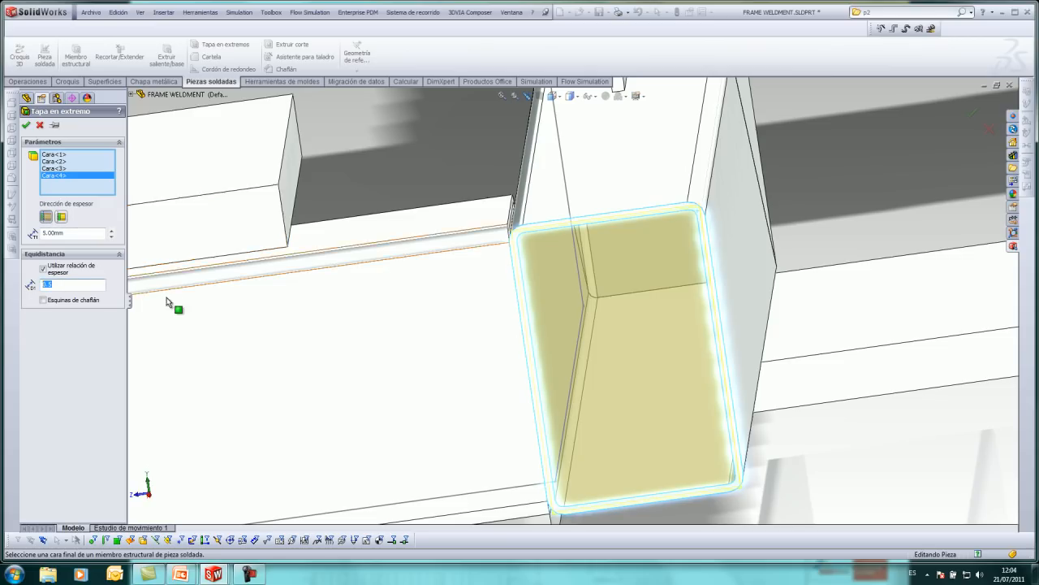
scroll(369, 290, "up", 4)
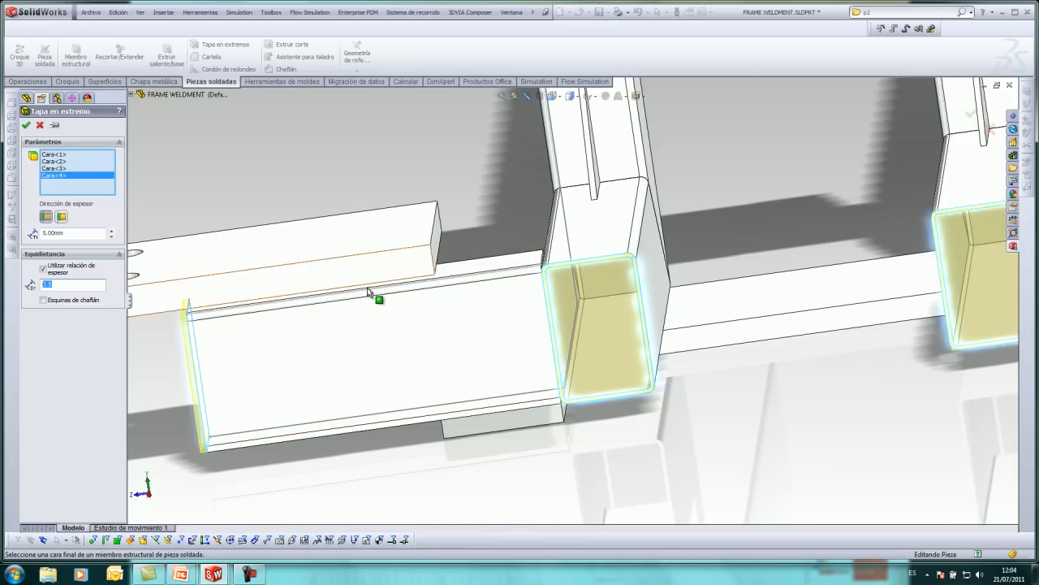
left_click(45, 300)
left_click(27, 125)
scroll(605, 277, "down", 5)
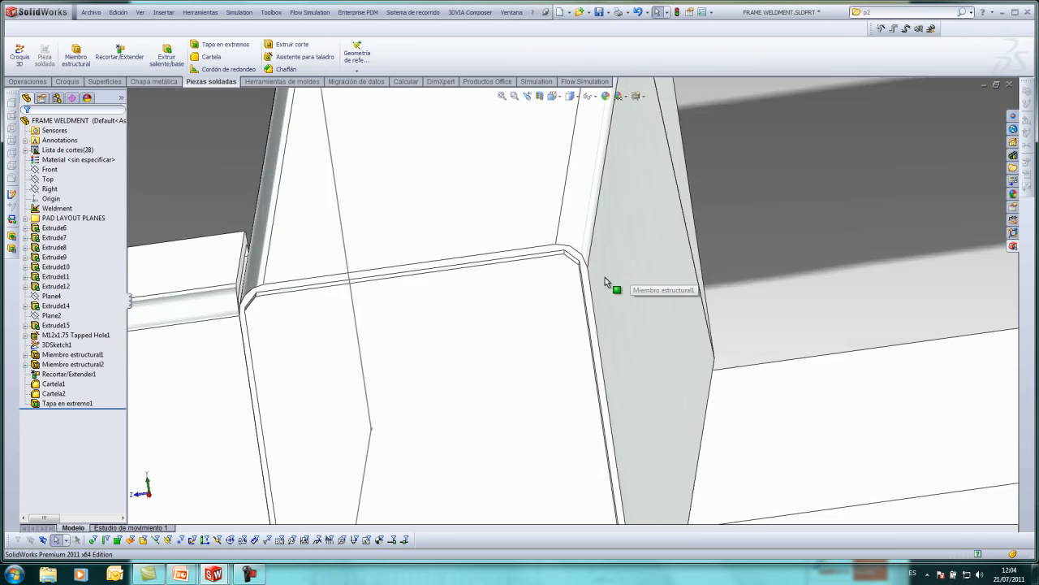
scroll(513, 324, "up", 3)
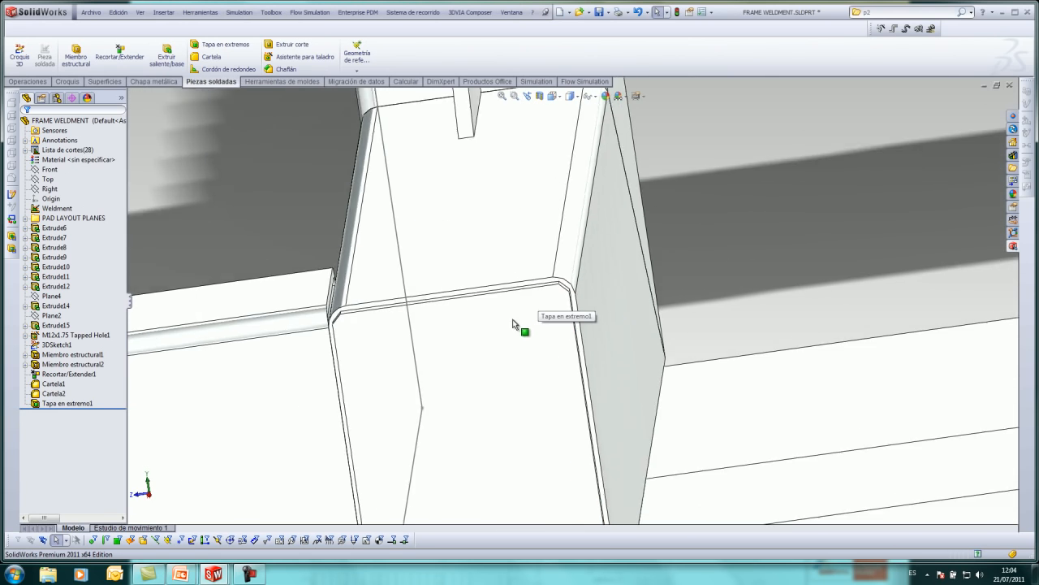
scroll(513, 323, "up", 5)
middle_click_drag(585, 355, 638, 335)
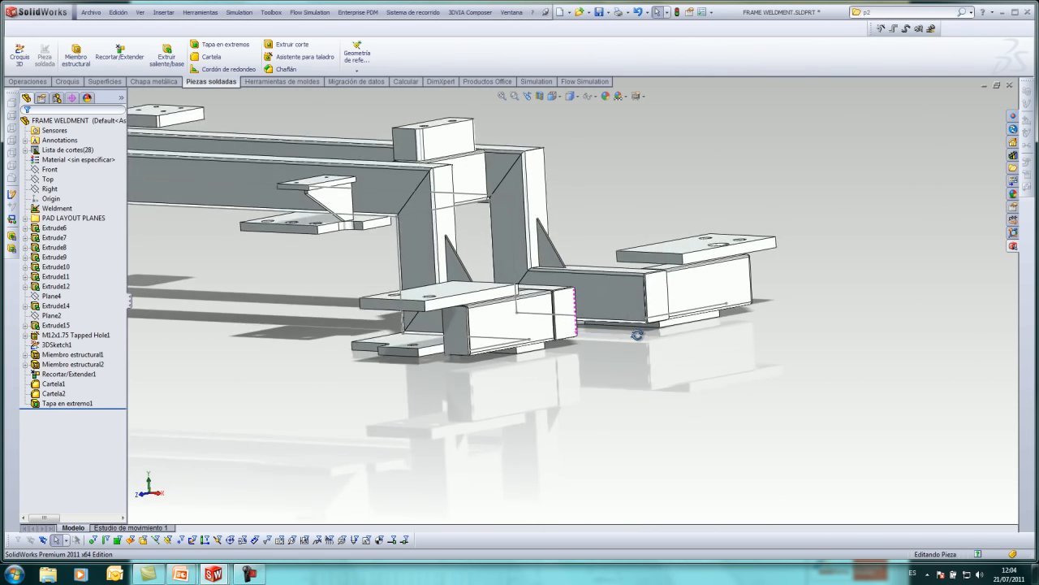
- Set the 300 mm length dimension of the near short side tube in the frame's 3D sketch to 350 mm
scroll(571, 348, "up", 6)
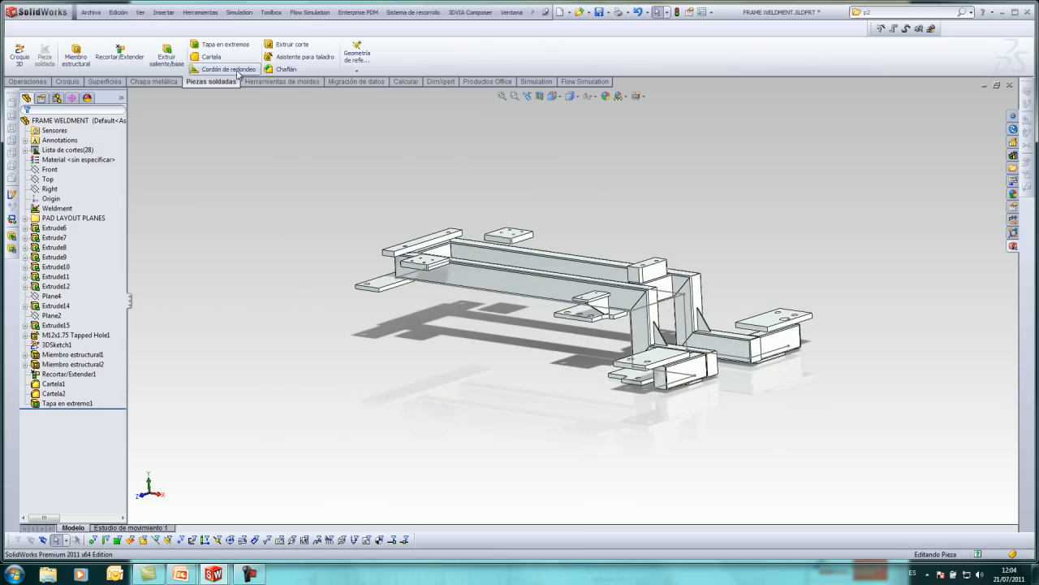
middle_click_drag(616, 236, 606, 262)
scroll(730, 398, "down", 2)
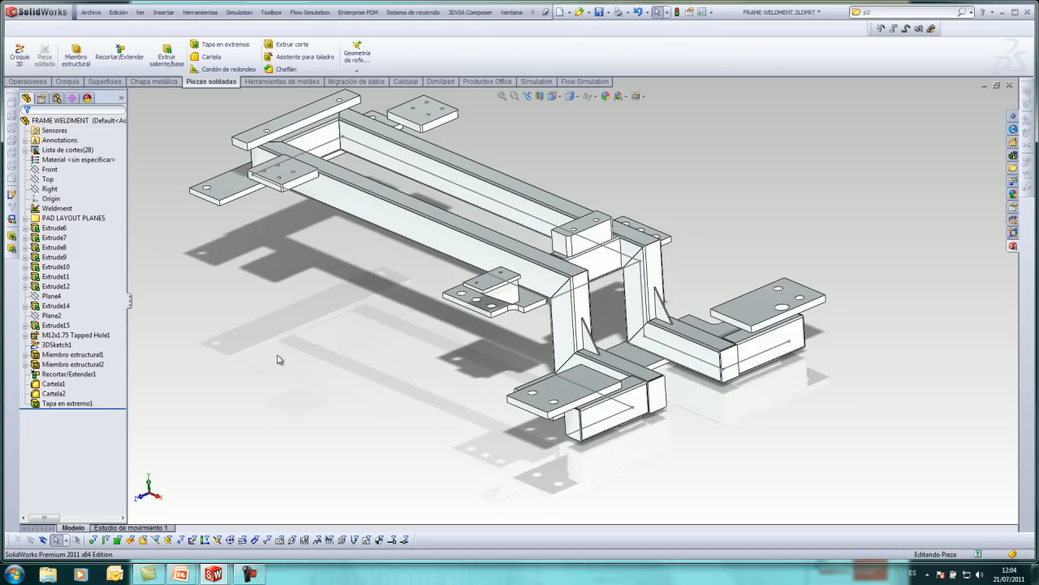
left_click(56, 344)
left_click(72, 354, "ctrl")
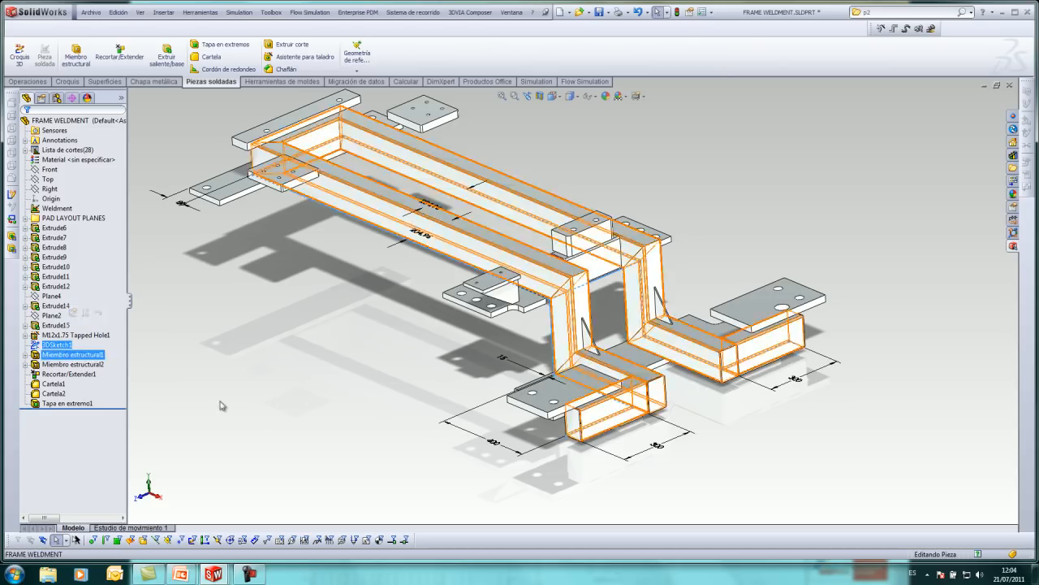
left_click(663, 449)
double_click(679, 449)
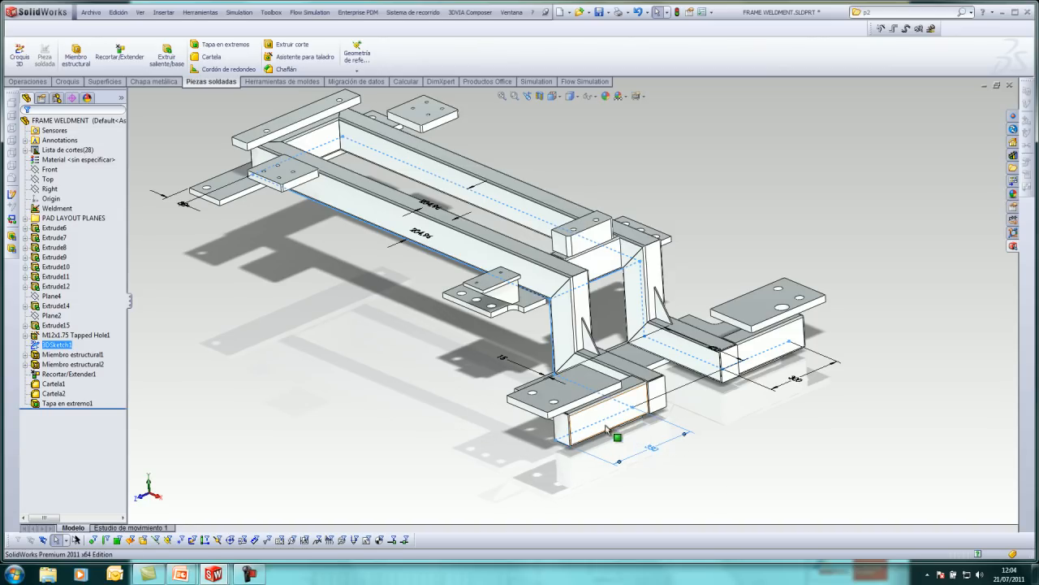
left_click(696, 468)
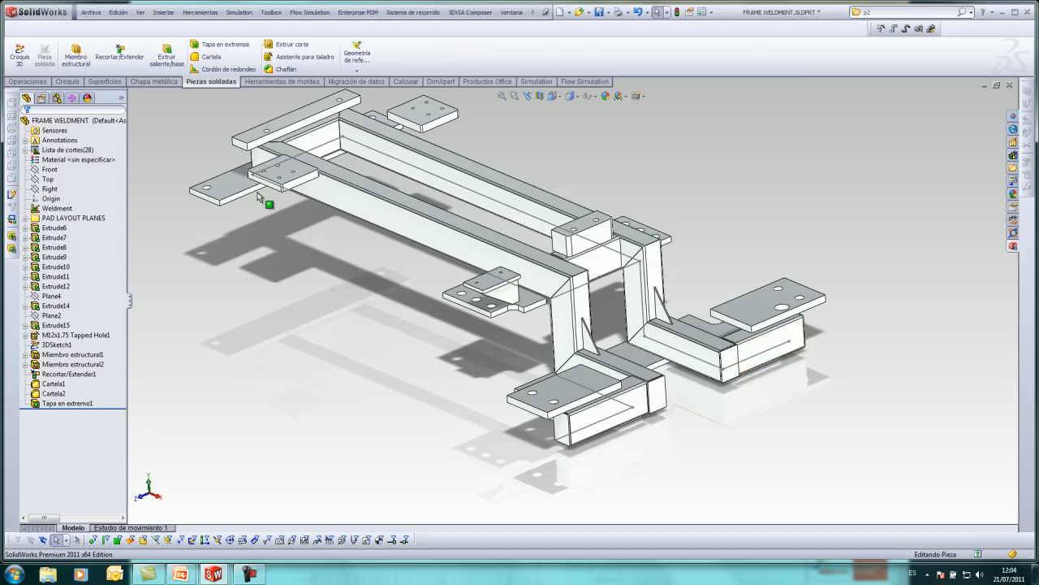
- Set the 400 mm length dimension of the lower legs in the 3D sketch to 450 mm and check the whole frame
left_click(520, 378)
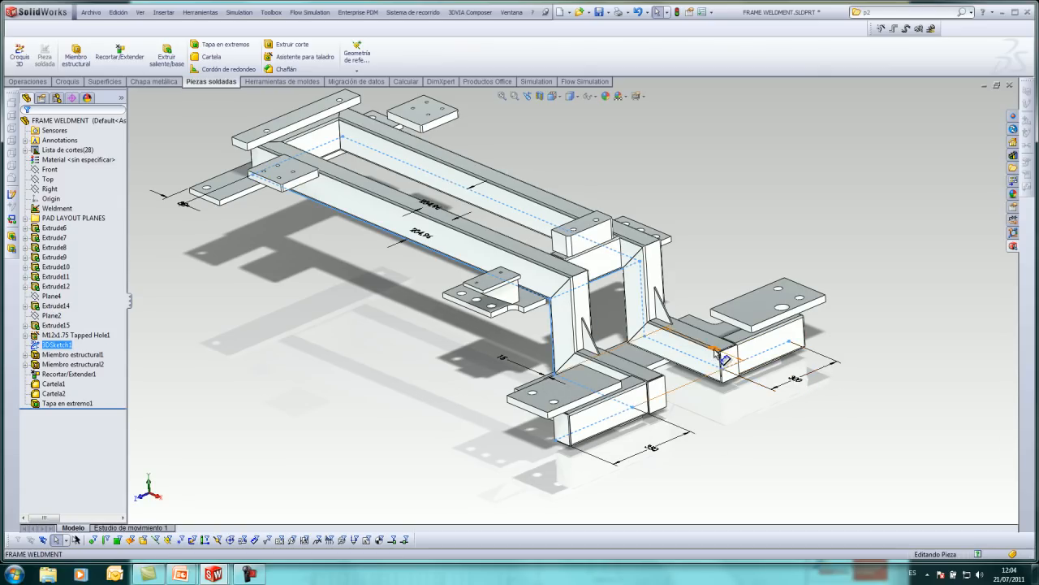
left_click_drag(613, 373, 475, 423)
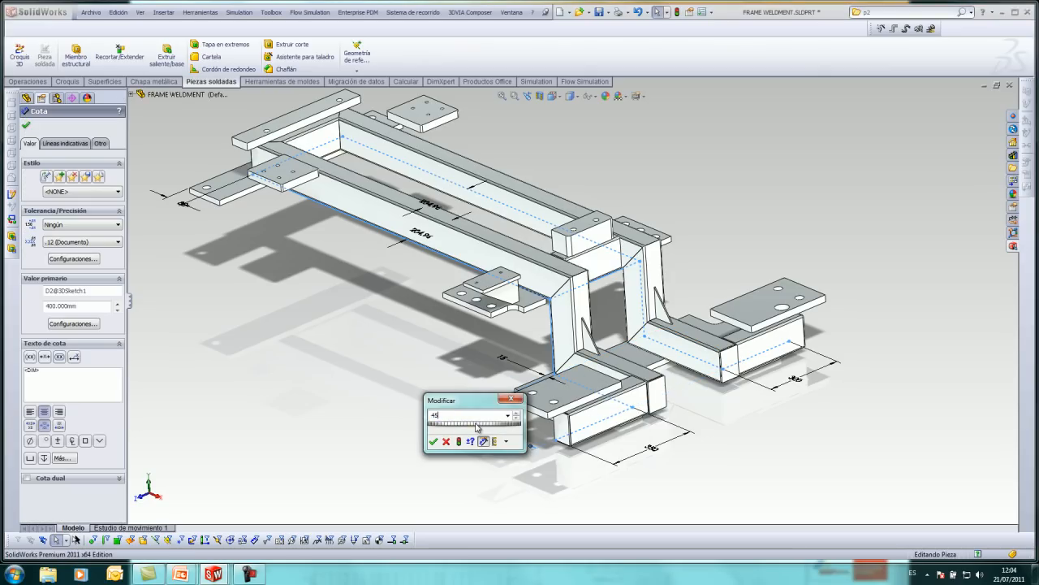
type("450")
left_click(459, 441)
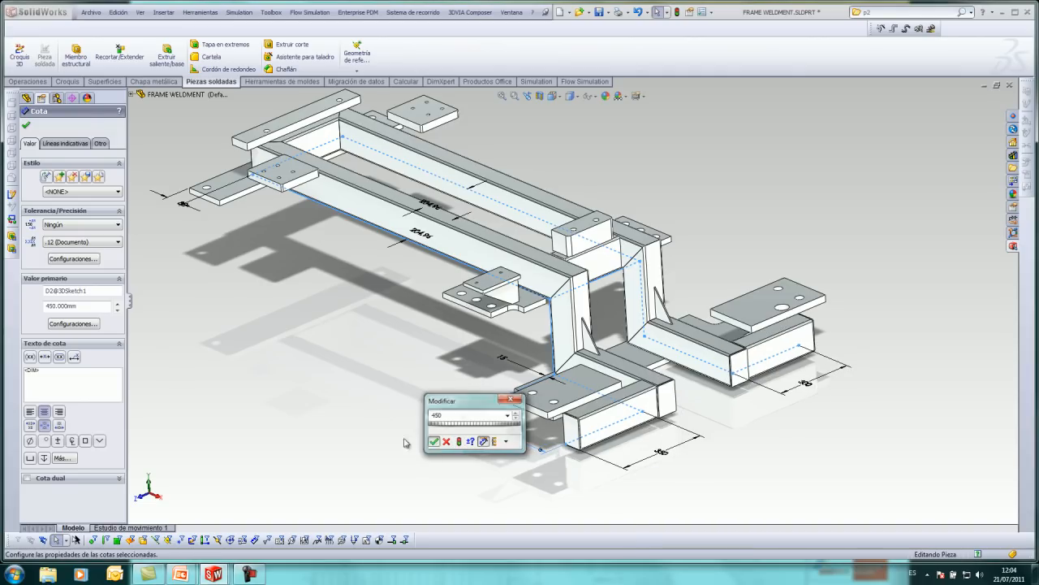
left_click(434, 440)
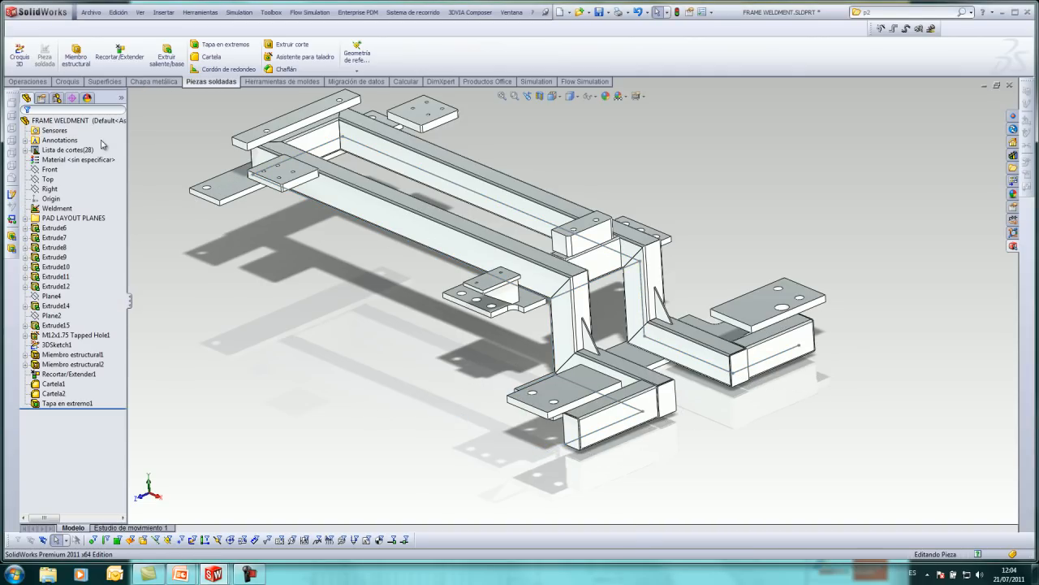
mouse_move(362, 334)
middle_mouse_down()
mouse_move(372, 334)
mouse_move(332, 334)
middle_mouse_up()
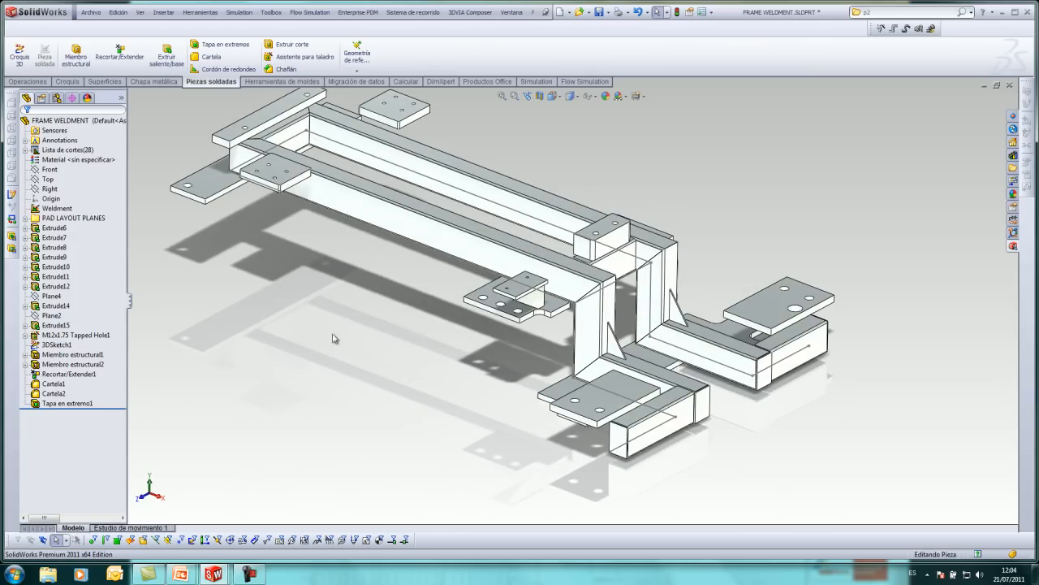
key("f")
- Open the drawing associated with the FRAME WELDMENT part
left_click(66, 142)
right_click(69, 120)
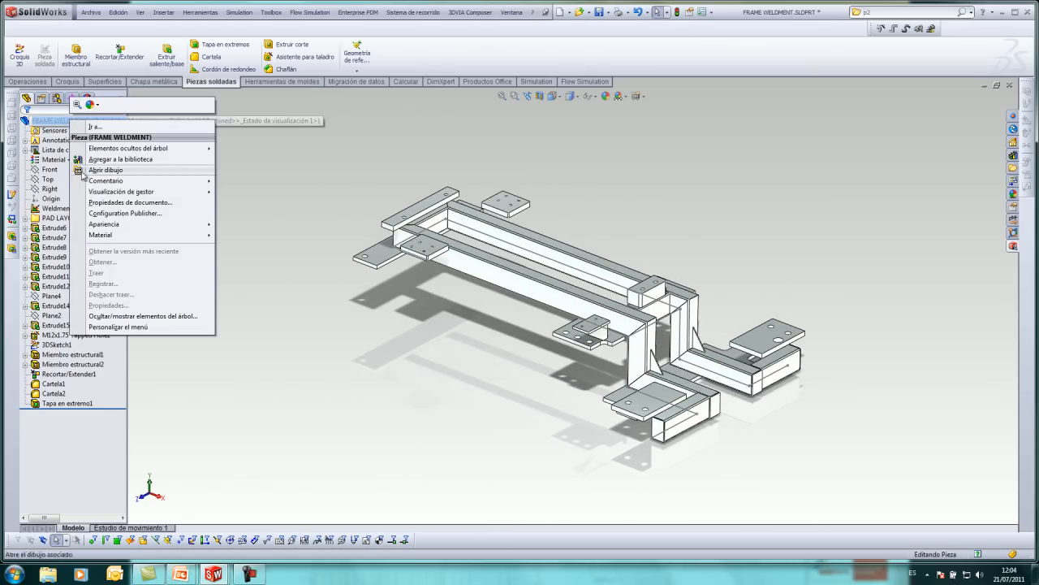
left_click(96, 171)
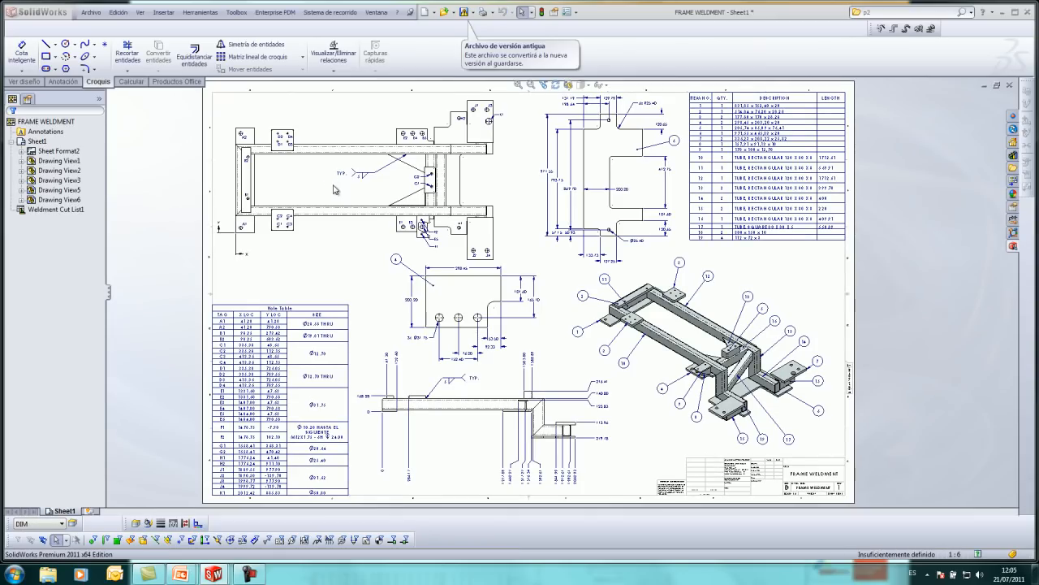
- Examine the weldment cut list on the drawing sheet, including its item numbers, quantities, descriptions and tube lengths
scroll(753, 159, "down", 4)
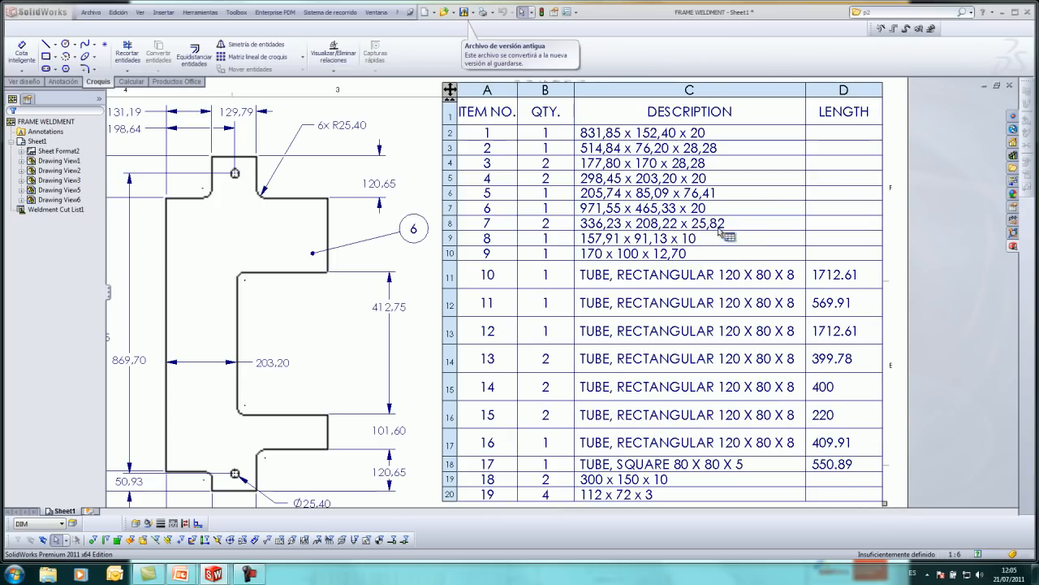
scroll(756, 262, "up", 1)
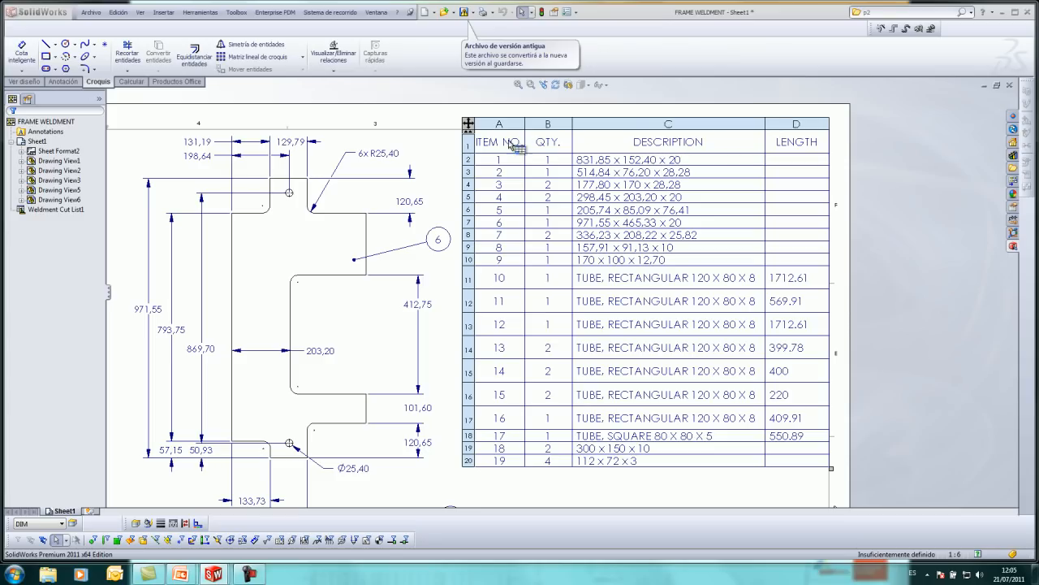
scroll(643, 403, "up", 2)
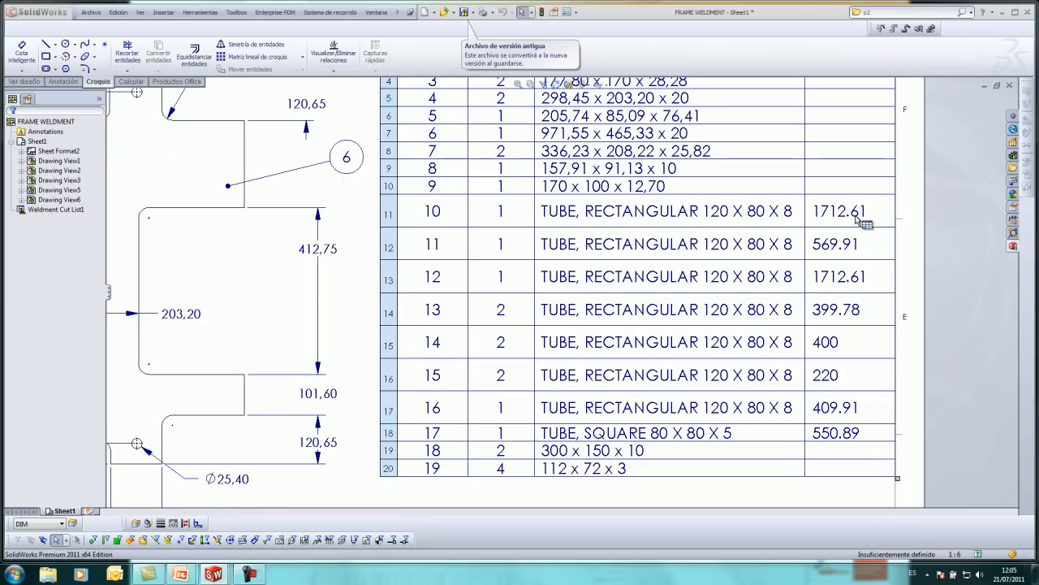
scroll(514, 411, "down", 8)
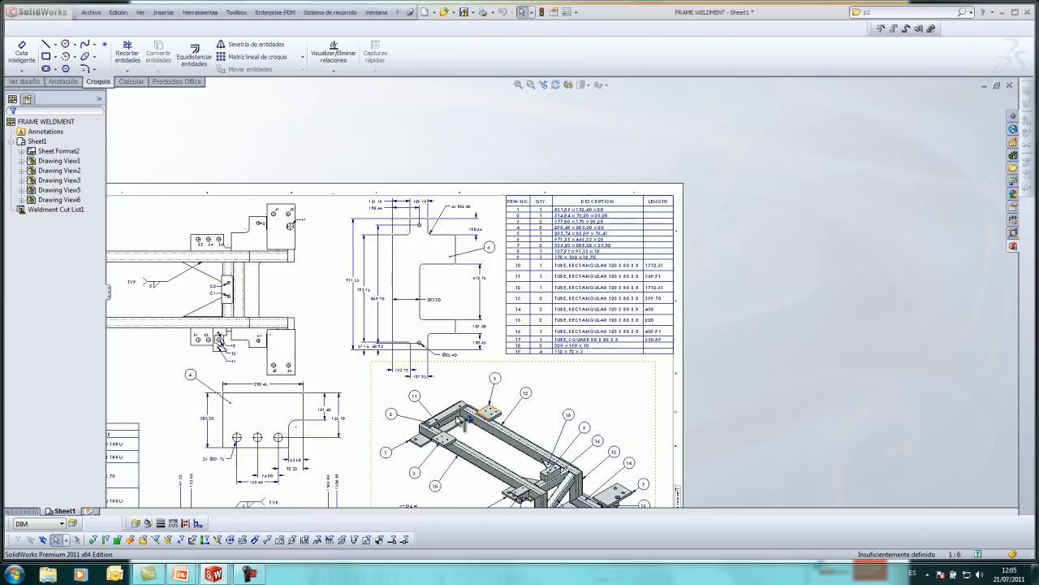
- Examine the ballooned isometric view, the dimensioned views and the hole table, and return to the frame part
scroll(486, 335, "up", 7)
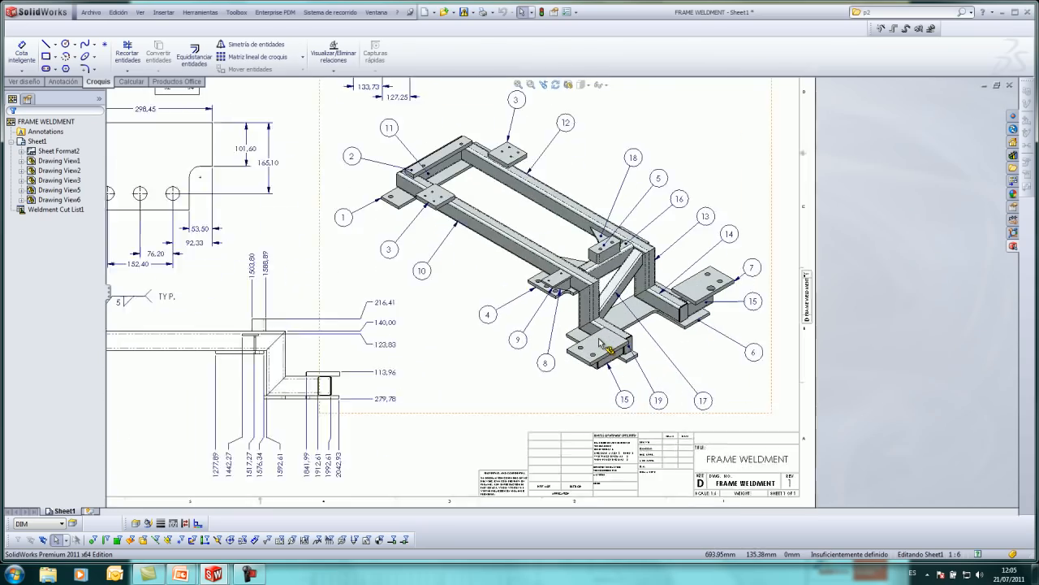
scroll(524, 339, "down", 4)
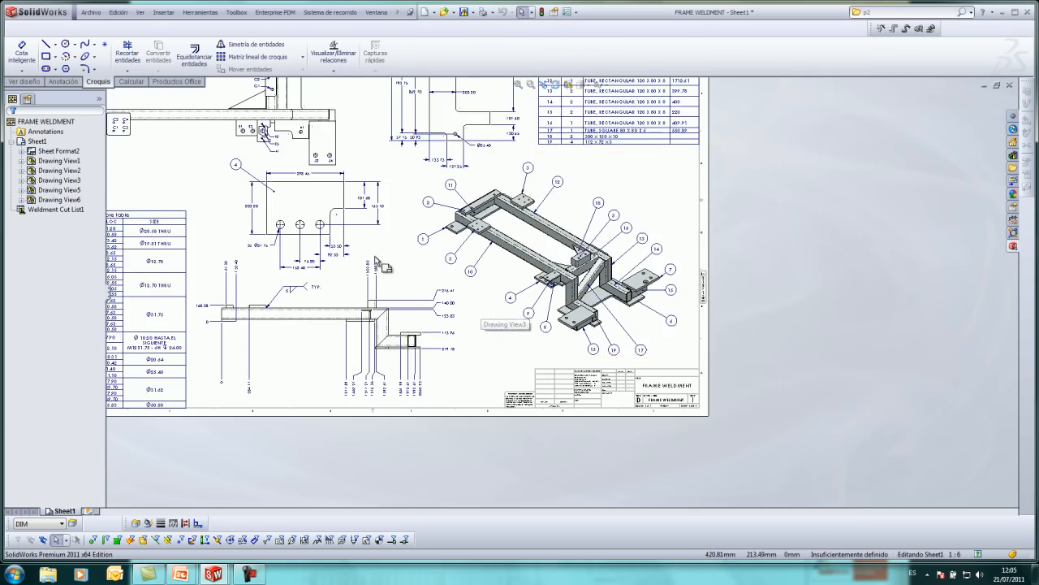
scroll(209, 291, "up", 3)
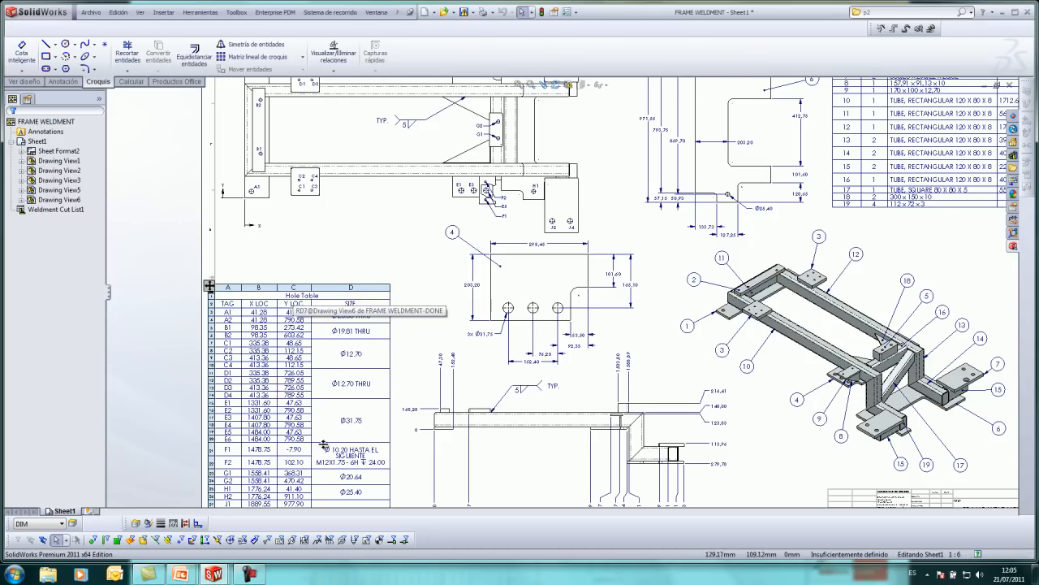
scroll(367, 374, "up", 1)
scroll(367, 375, "down", 1)
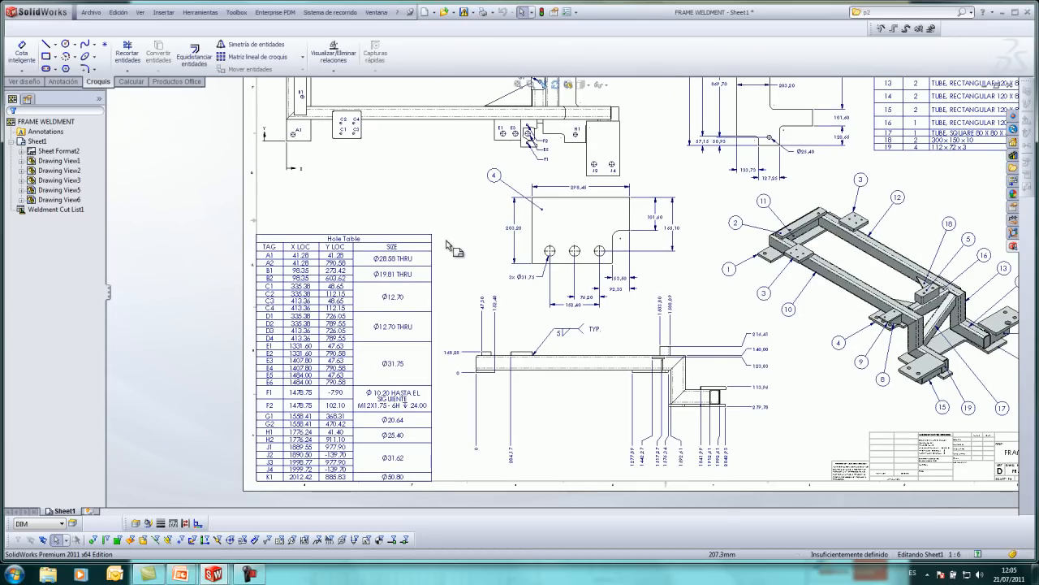
scroll(449, 247, "down", 1)
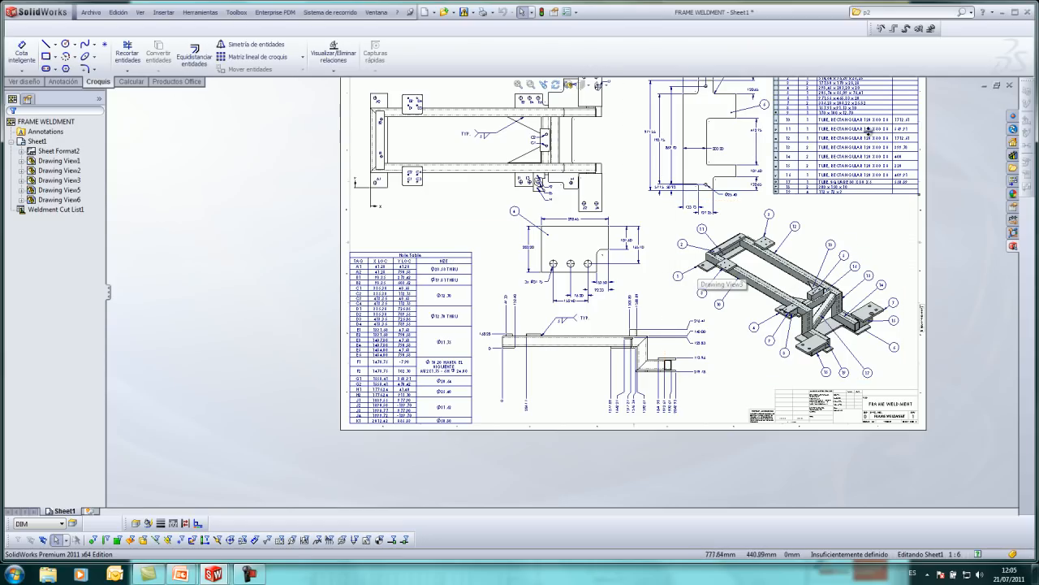
key("f")
key("z")
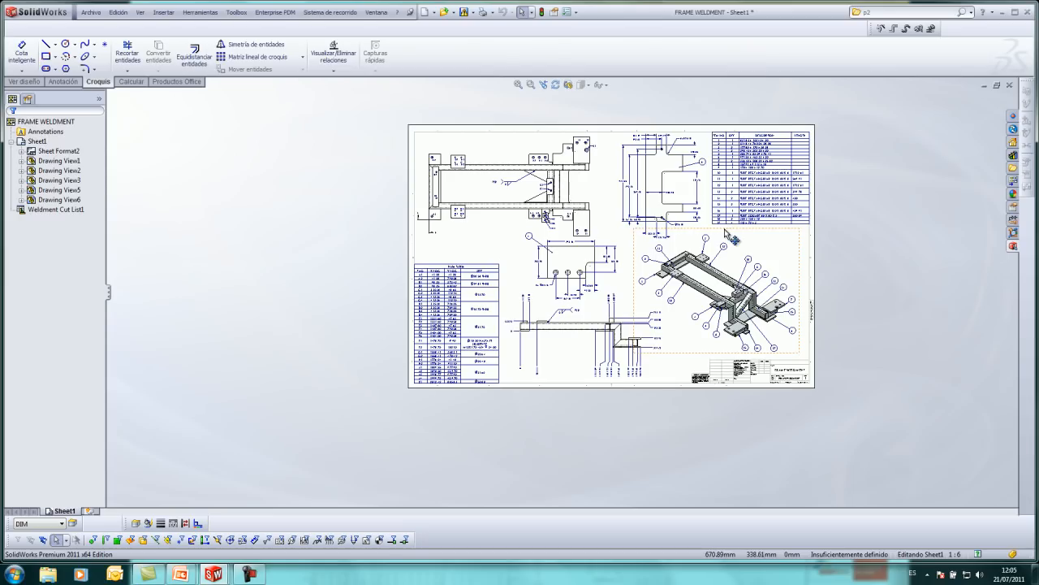
scroll(725, 202, "down", 3)
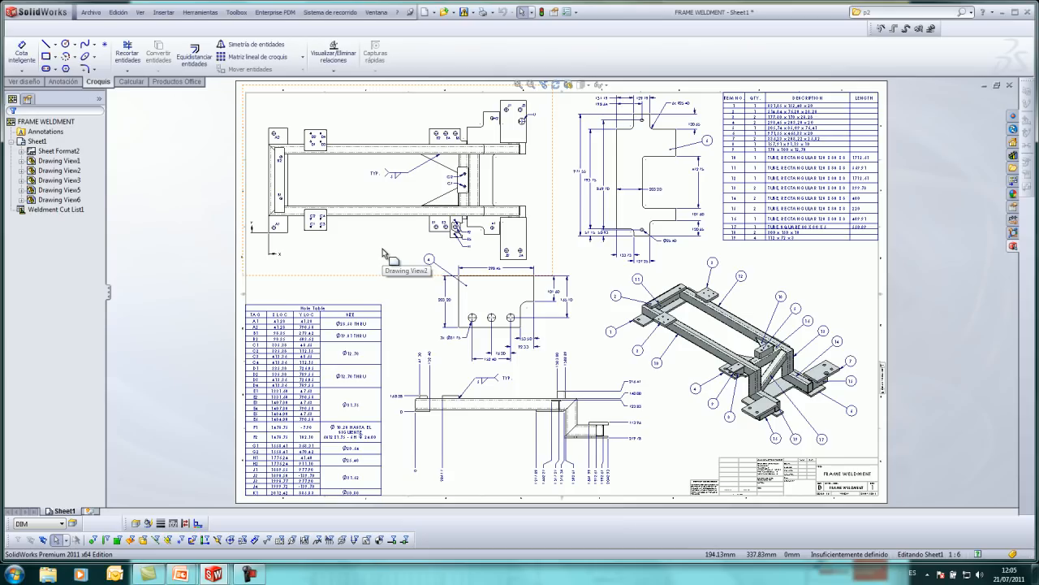
key("ctrl+Tab")
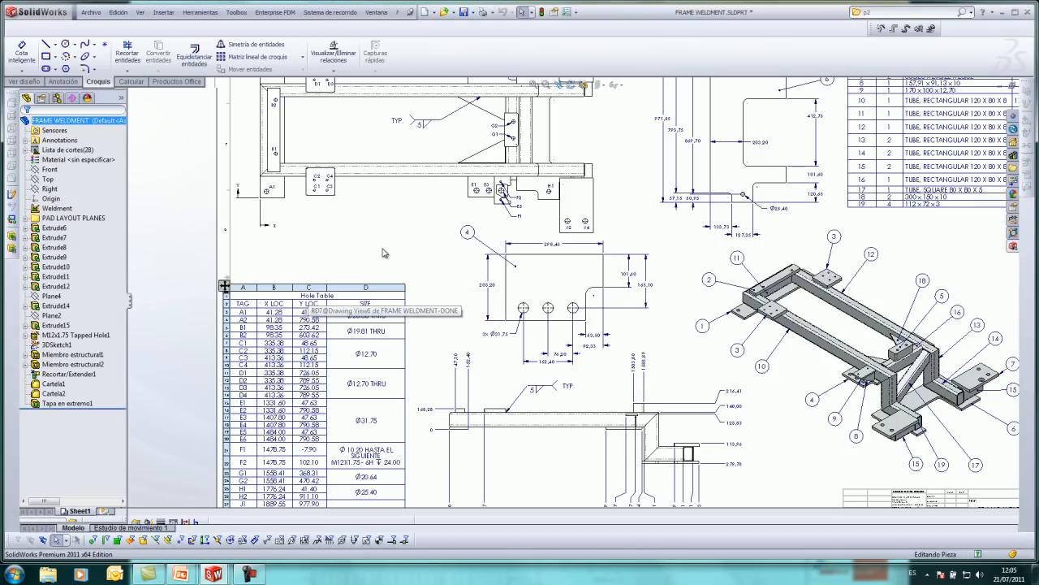